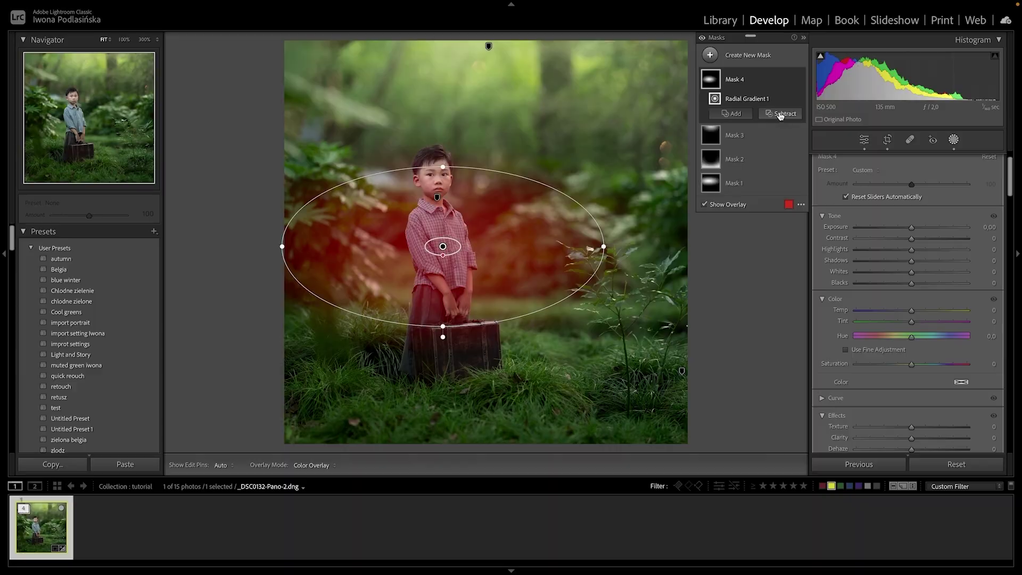
Subtract a Select Subject selection from the radial gradient in Mask 4 so the boy is excluded
{"action": "left_click", "coordinate": [780, 114]}
{"action": "left_click", "coordinate": [783, 140]}
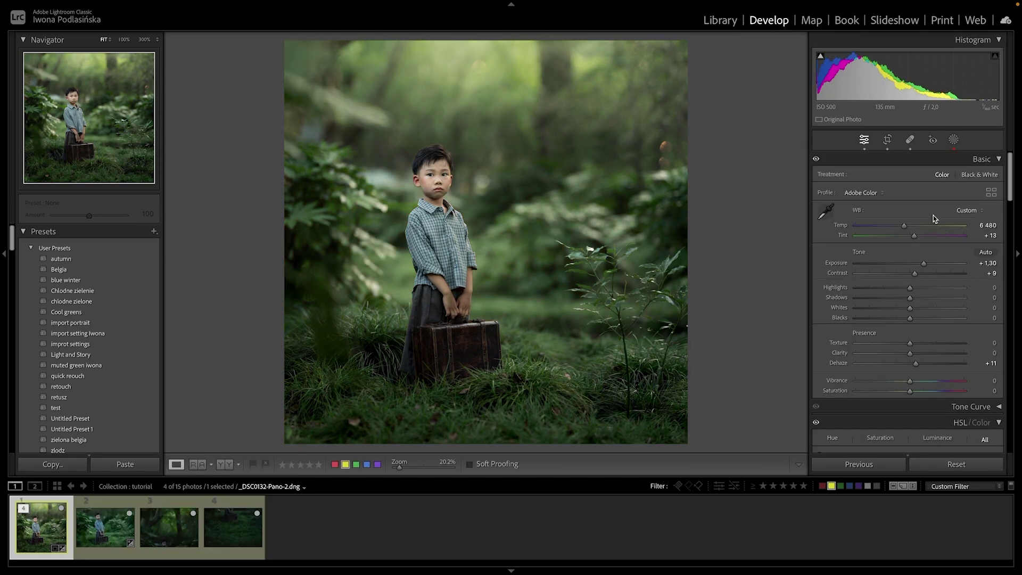
View the second photo in the filmstrip and return to the first one
{"action": "left_click", "coordinate": [106, 527]}
{"action": "left_click", "coordinate": [51, 532]}
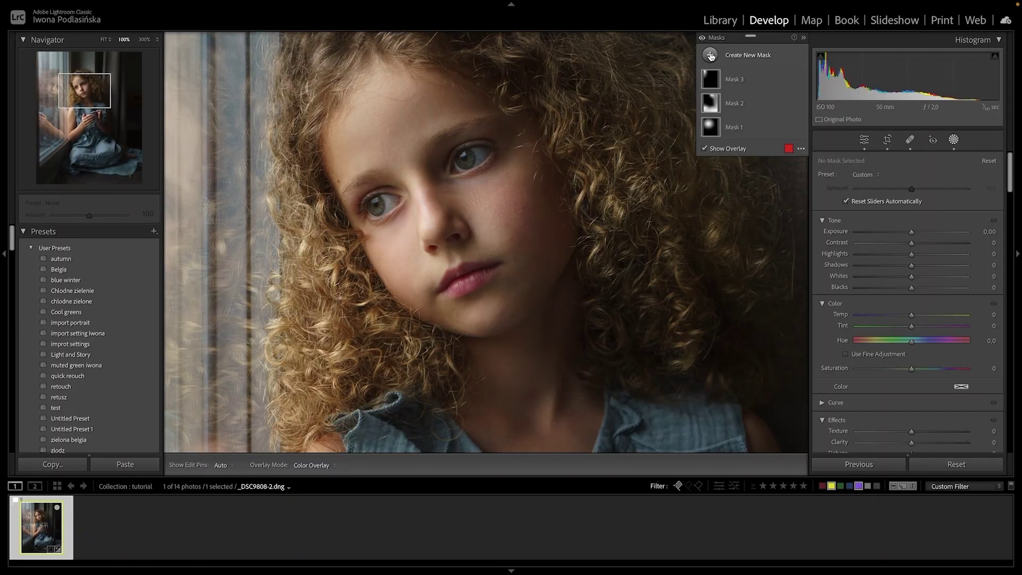
Create a People mask of the girl's facial and body skin and lower its Texture to about -45
{"action": "left_click", "coordinate": [711, 54]}
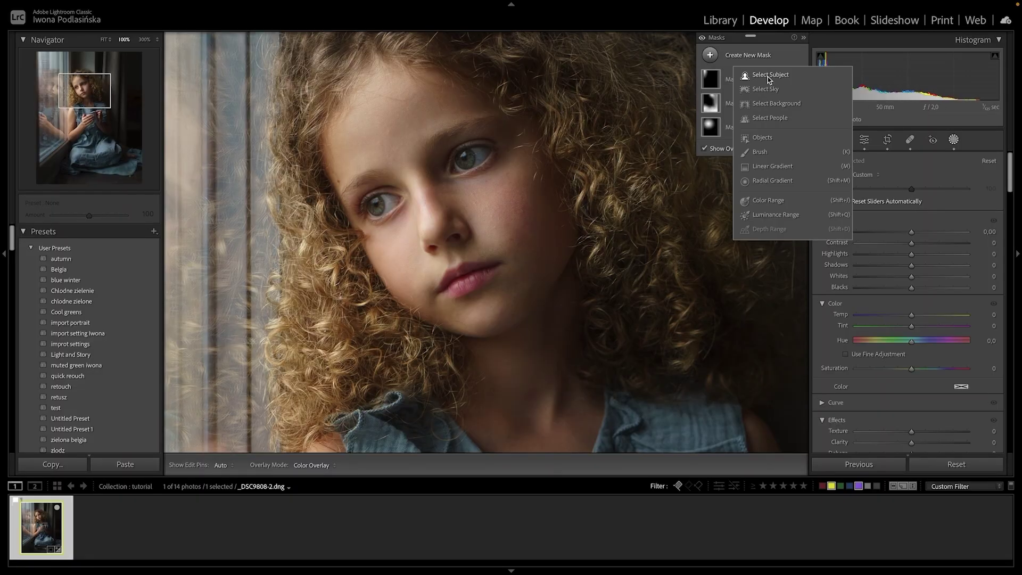
{"action": "left_click", "coordinate": [761, 112]}
{"action": "left_click", "coordinate": [821, 244]}
{"action": "left_click", "coordinate": [821, 258]}
{"action": "left_click", "coordinate": [974, 381]}
{"action": "left_click_drag", "start_coordinate": [907, 410], "coordinate": [885, 413]}
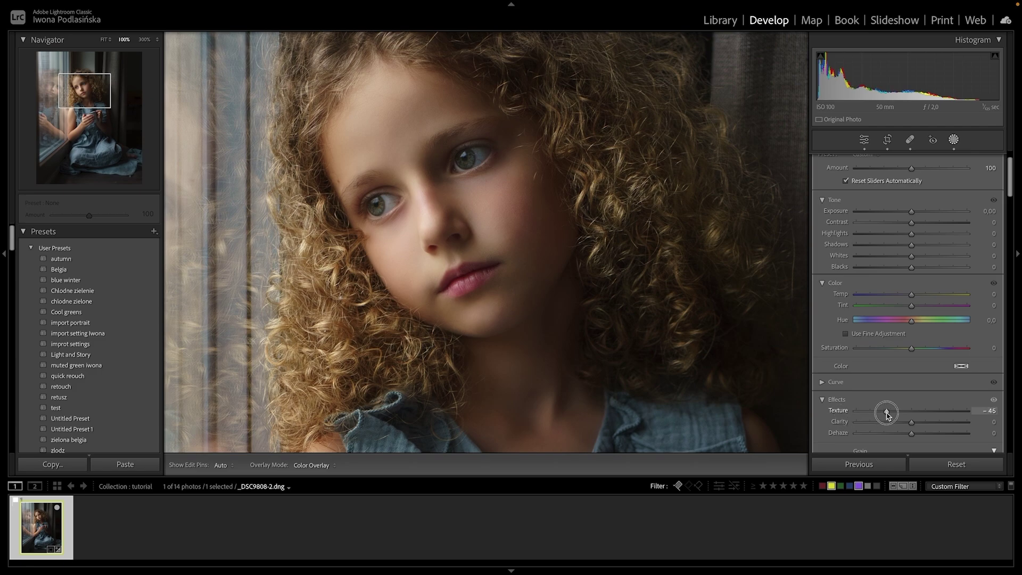
Open the new skin mask's name for editing and enter "S" as its first letter
{"action": "double_click", "coordinate": [734, 79]}
{"action": "type", "text": "S"}
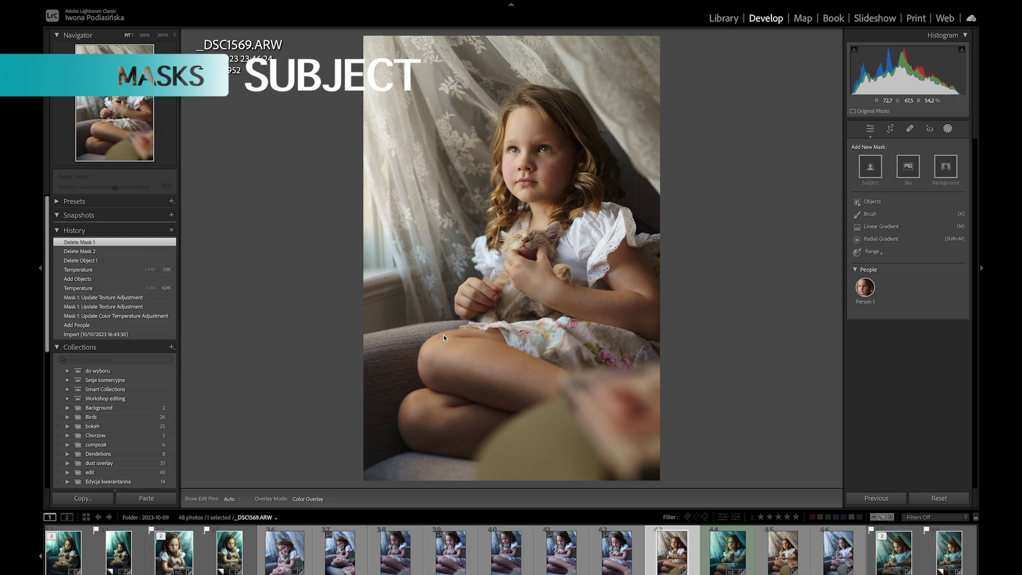
Create a Subject mask of the girl and raise its red overlay's opacity, keeping the overlay on the affected area
{"action": "left_click", "coordinate": [871, 168]}
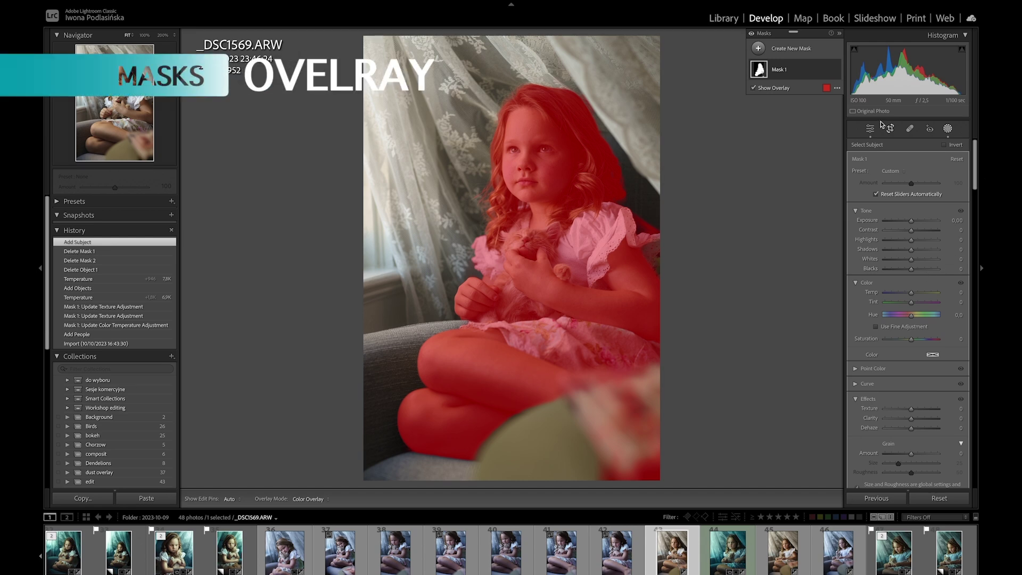
{"action": "left_click", "coordinate": [826, 89]}
{"action": "left_click_drag", "start_coordinate": [498, 266], "coordinate": [594, 251]}
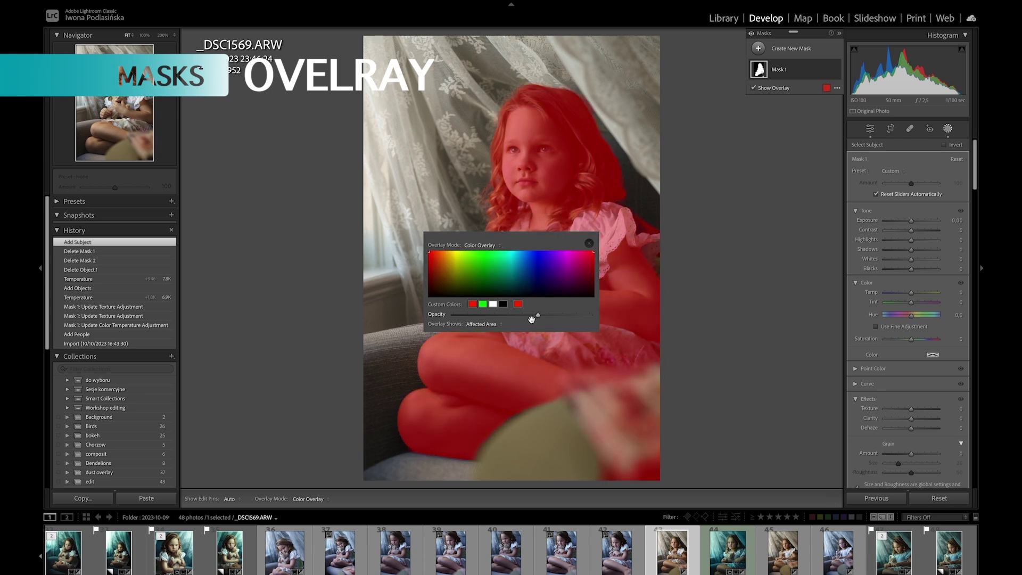
{"action": "left_click_drag", "start_coordinate": [542, 315], "coordinate": [564, 318]}
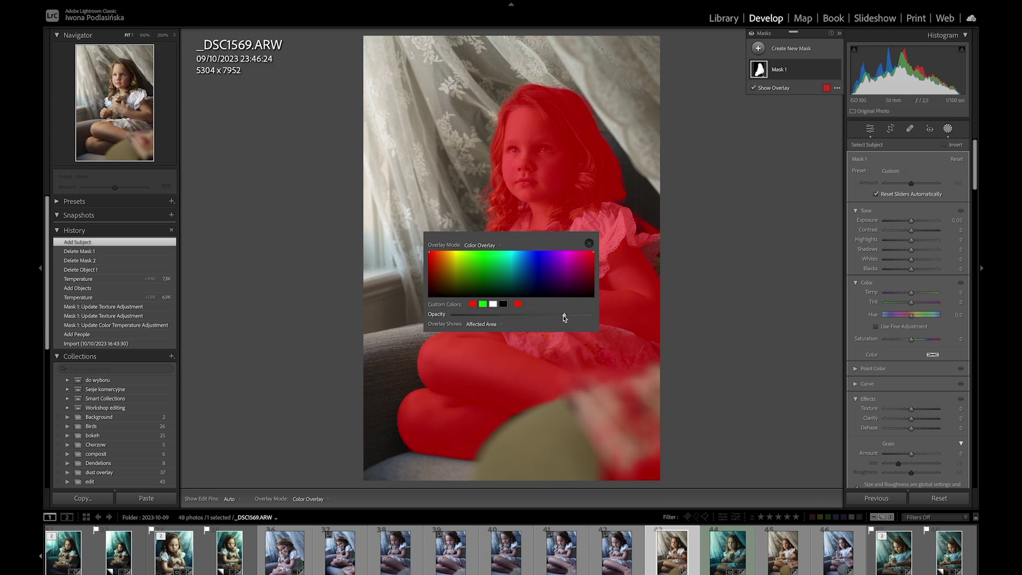
{"action": "left_click", "coordinate": [475, 324]}
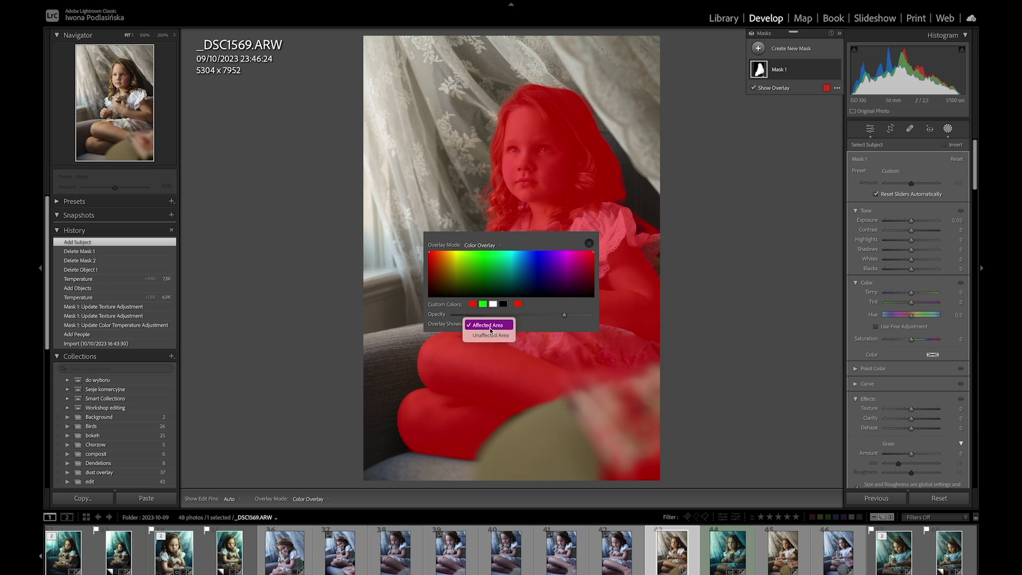
{"action": "left_click", "coordinate": [507, 325]}
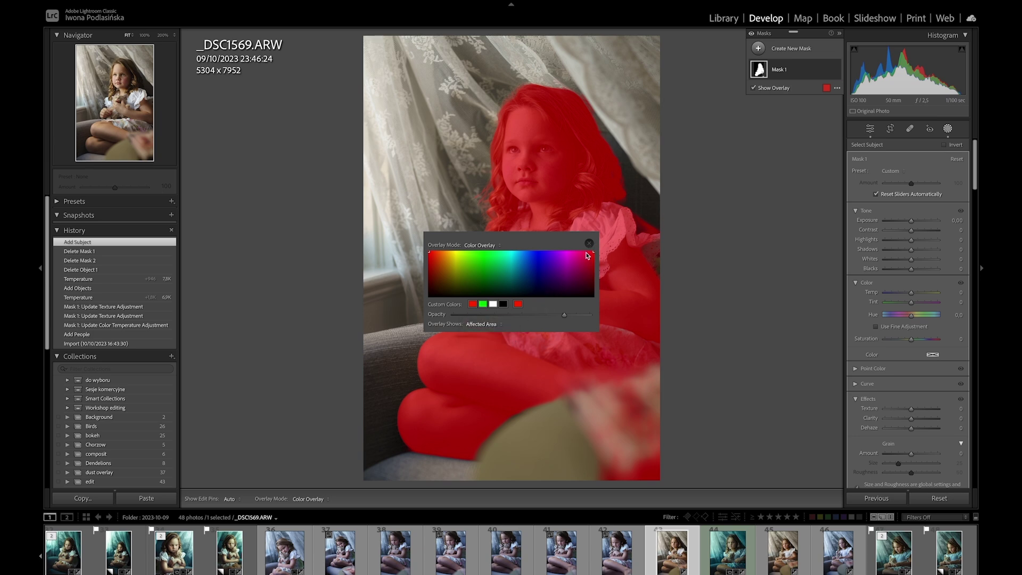
Preview the overlay modes Color Overlay on B&W, Image on B&W, Image on Black, Image on White and White on Black, and return to Color Overlay
{"action": "left_click", "coordinate": [478, 245]}
{"action": "left_click", "coordinate": [480, 256]}
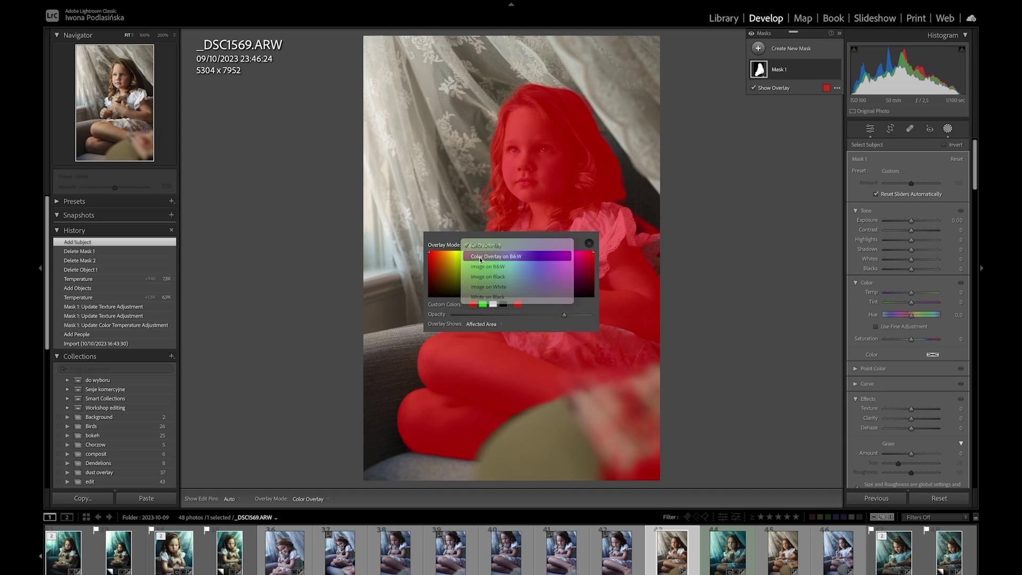
{"action": "left_click", "coordinate": [490, 248]}
{"action": "left_click", "coordinate": [507, 249]}
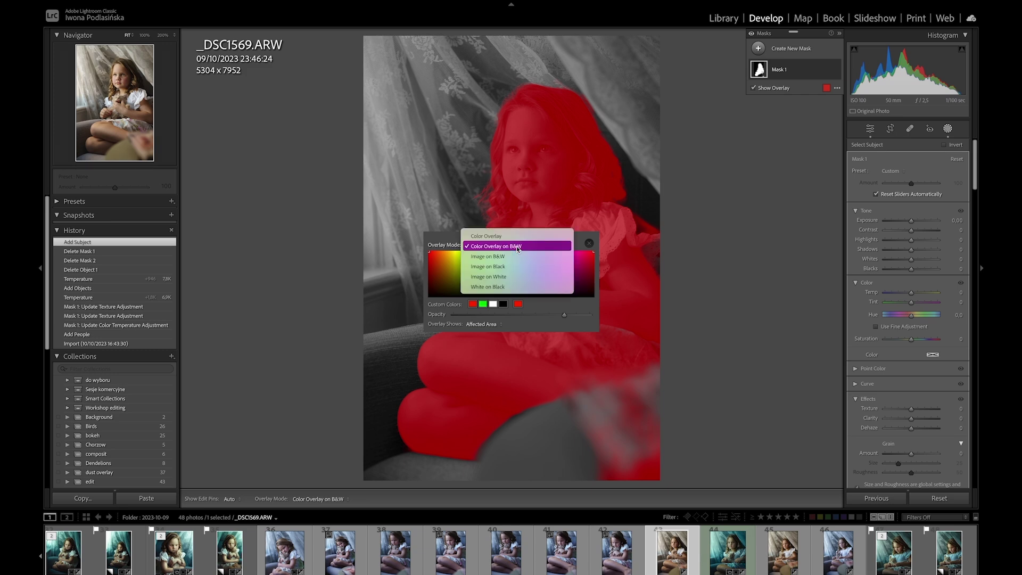
{"action": "left_click", "coordinate": [518, 256]}
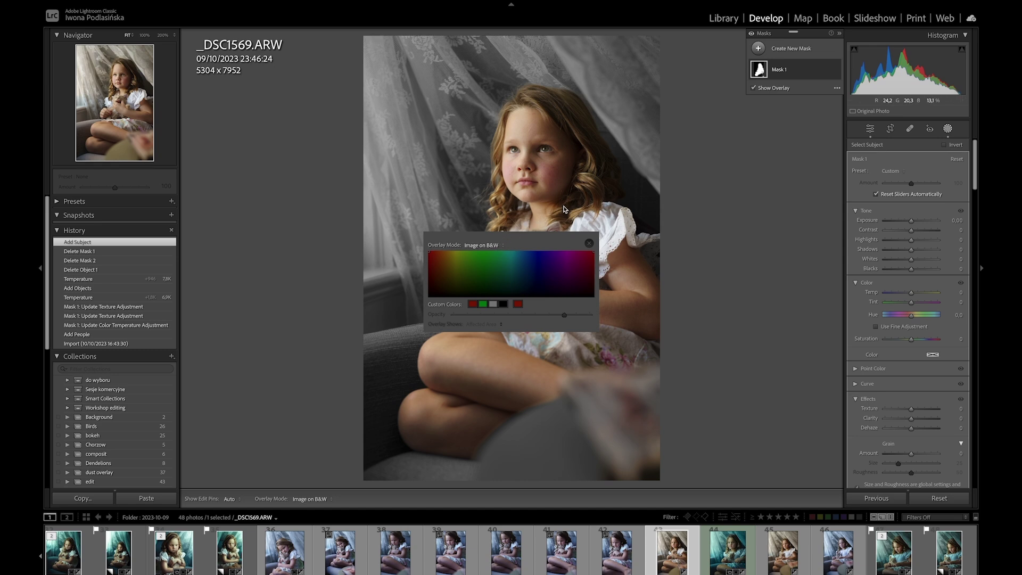
{"action": "left_click", "coordinate": [502, 246]}
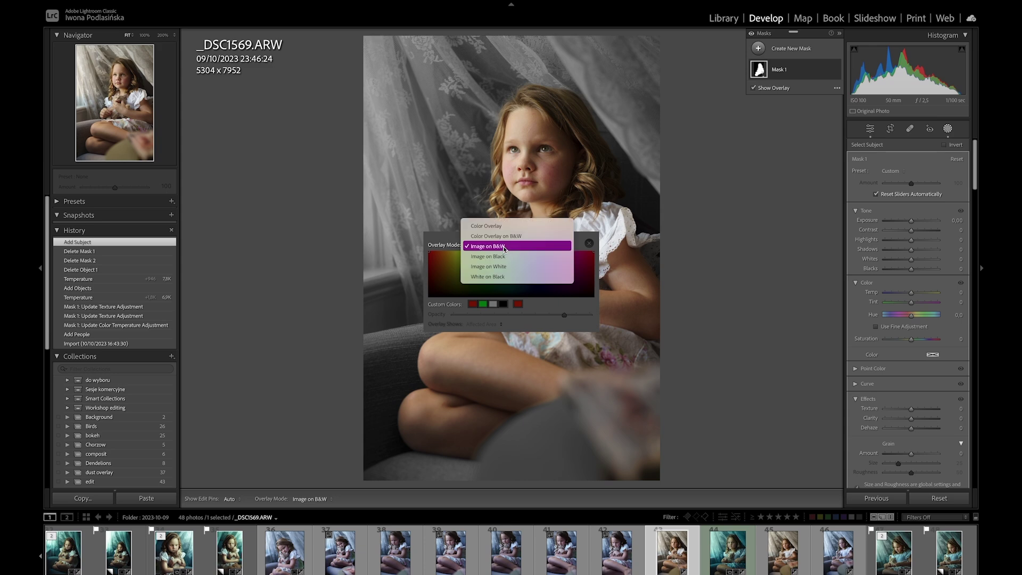
{"action": "left_click", "coordinate": [504, 257]}
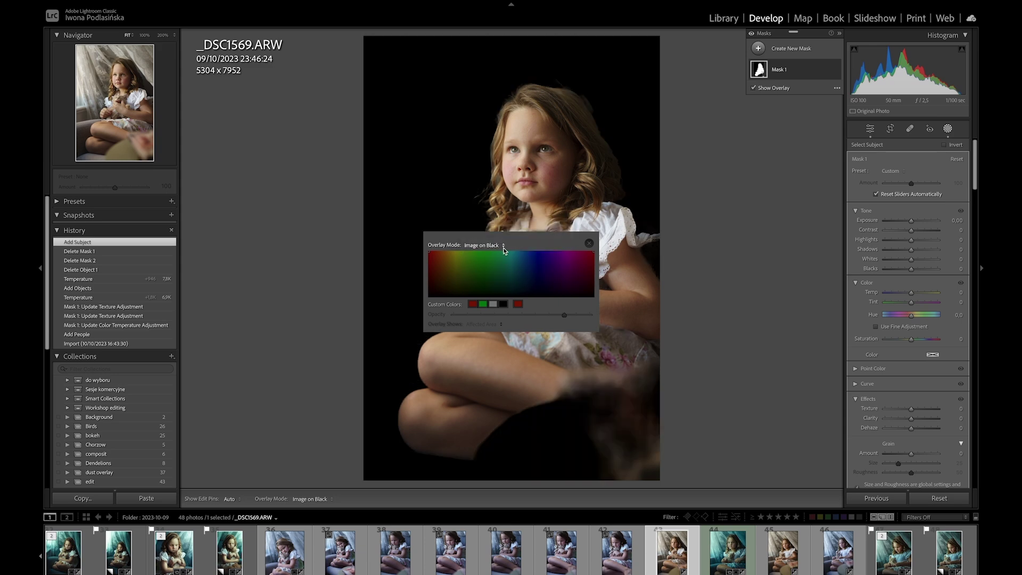
{"action": "left_click", "coordinate": [504, 249]}
{"action": "left_click", "coordinate": [503, 256]}
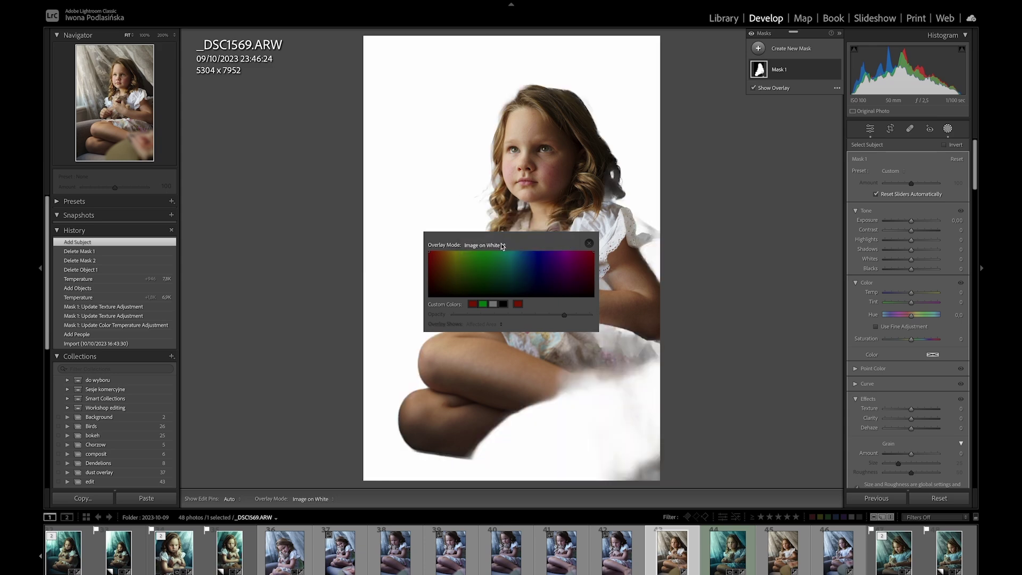
{"action": "left_click", "coordinate": [501, 245]}
{"action": "left_click", "coordinate": [502, 256]}
{"action": "left_click", "coordinate": [502, 246]}
{"action": "left_click", "coordinate": [492, 195]}
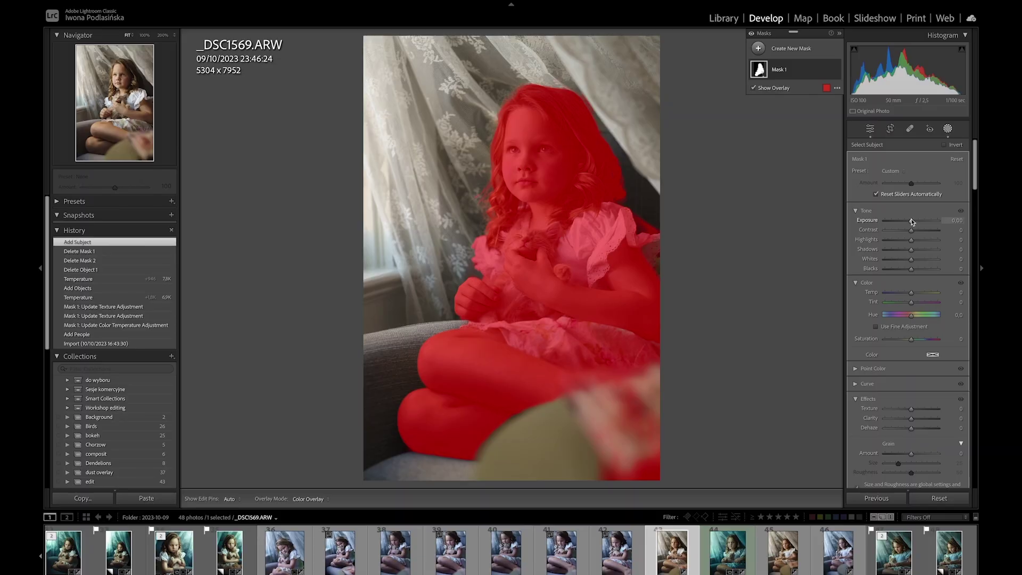
Try lowering the exposure of the subject mask slightly
{"action": "left_click_drag", "start_coordinate": [913, 221], "coordinate": [905, 222]}
{"action": "left_click_drag", "start_coordinate": [913, 221], "coordinate": [911, 222]}
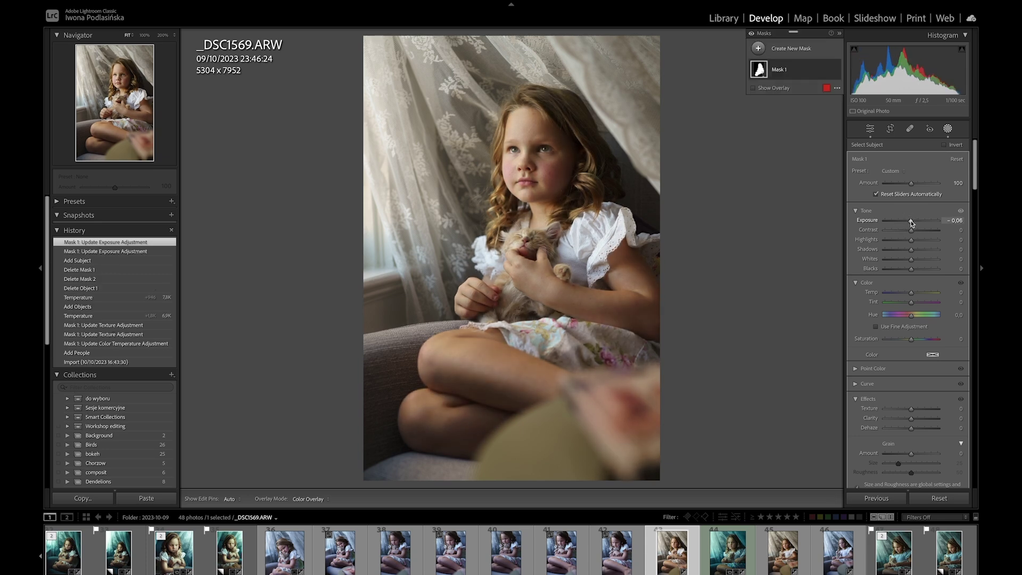
Rename the subject mask as "girl" and expand its components
{"action": "left_click", "coordinate": [790, 68]}
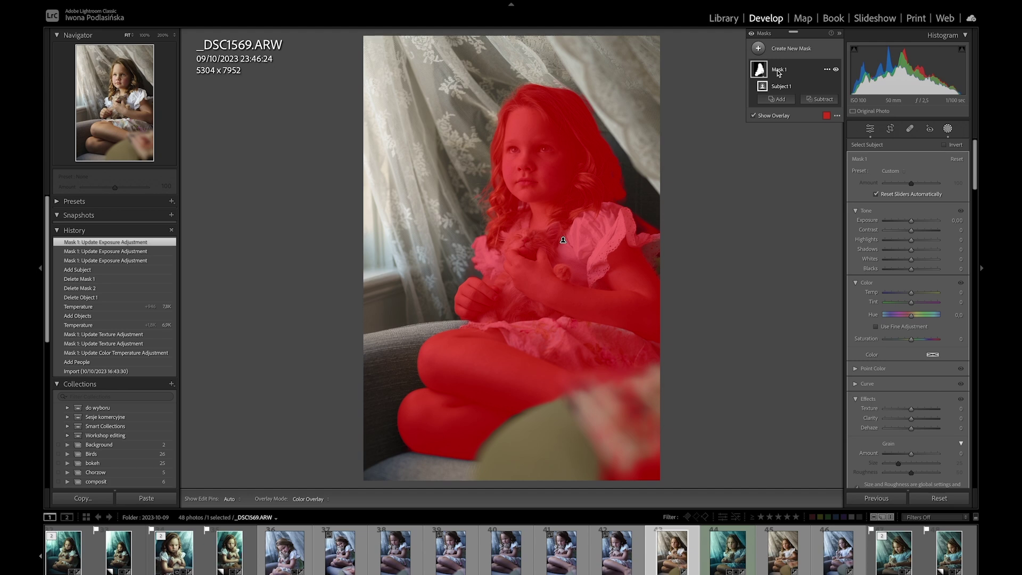
{"action": "double_click", "coordinate": [778, 70]}
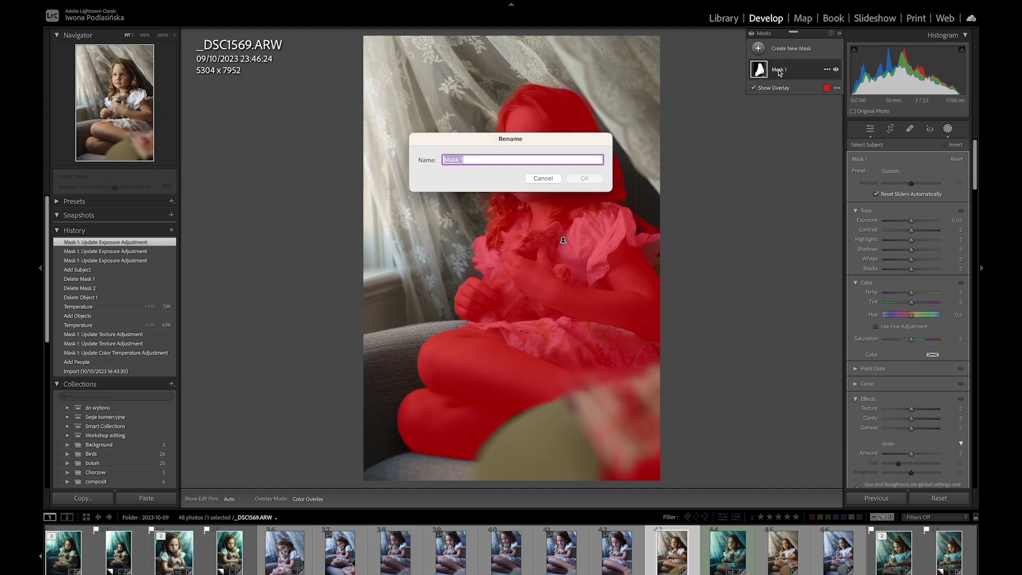
{"action": "type", "text": "gri"}
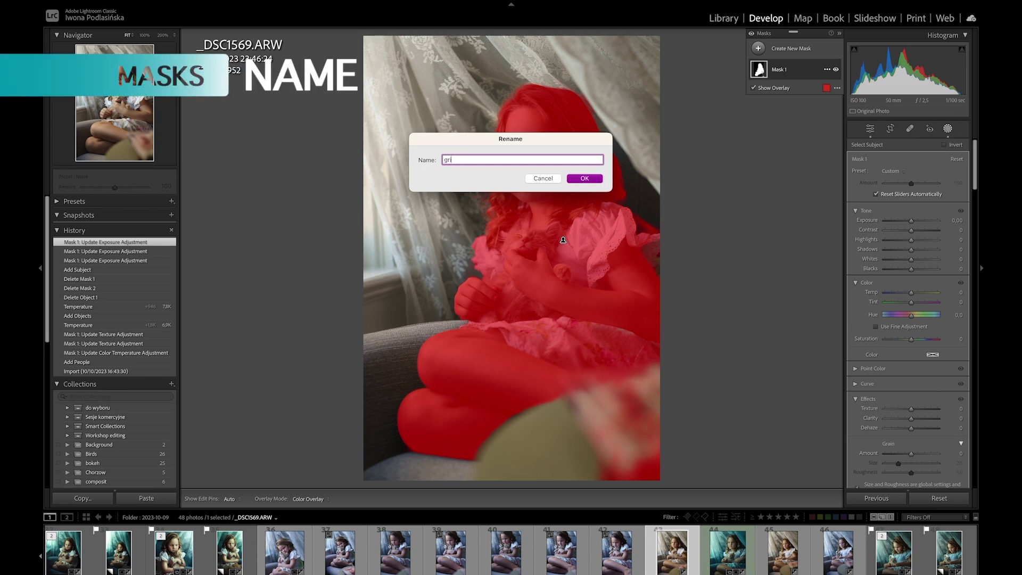
{"action": "type", "text": "l"}
{"action": "key", "text": "Return"}
{"action": "left_click", "coordinate": [803, 70]}
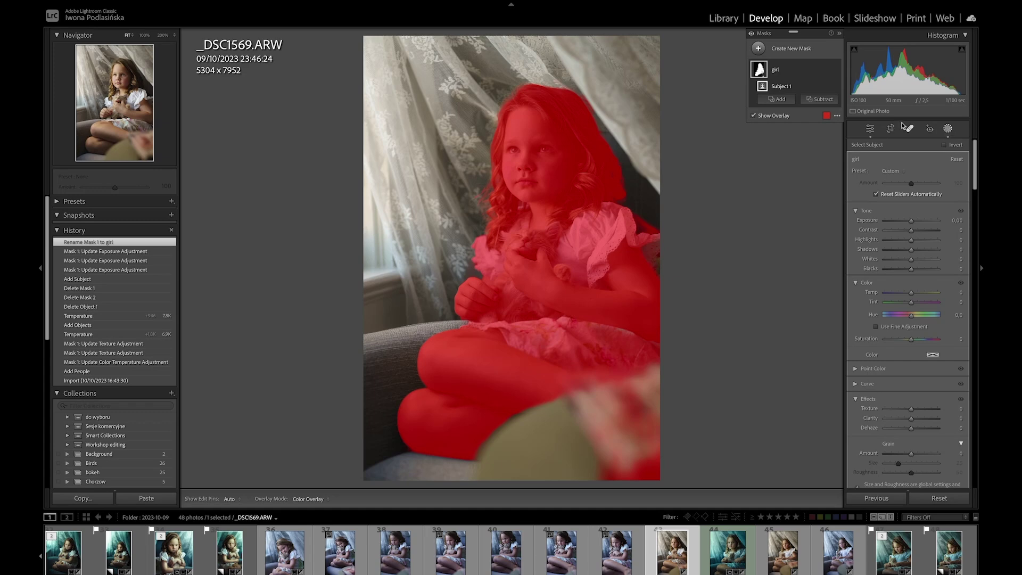
Create a Background mask and set its Exposure to -0.43 and Temp to -18
{"action": "left_click", "coordinate": [758, 49]}
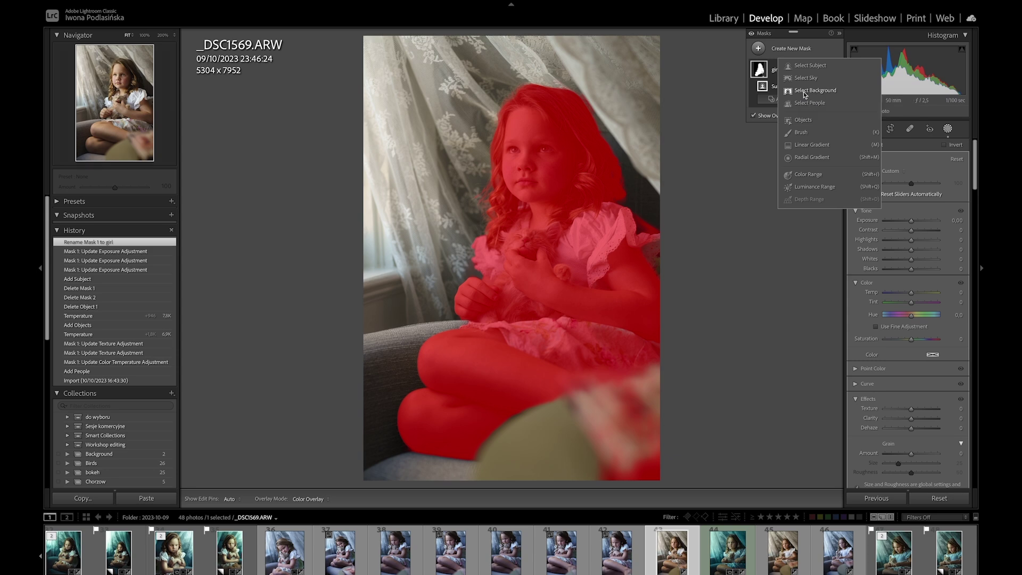
{"action": "left_click", "coordinate": [805, 92]}
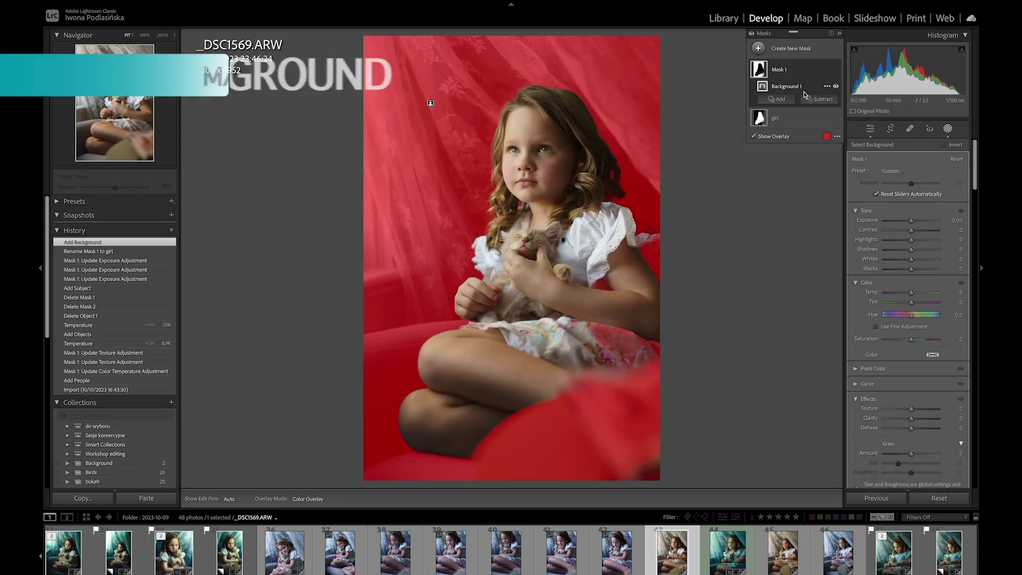
{"action": "left_click_drag", "start_coordinate": [911, 220], "coordinate": [908, 222]}
{"action": "left_click_drag", "start_coordinate": [908, 294], "coordinate": [906, 296]}
Create one People mask combining the girl's facial skin and body skin, and set its Texture to -61
{"action": "left_click", "coordinate": [758, 49]}
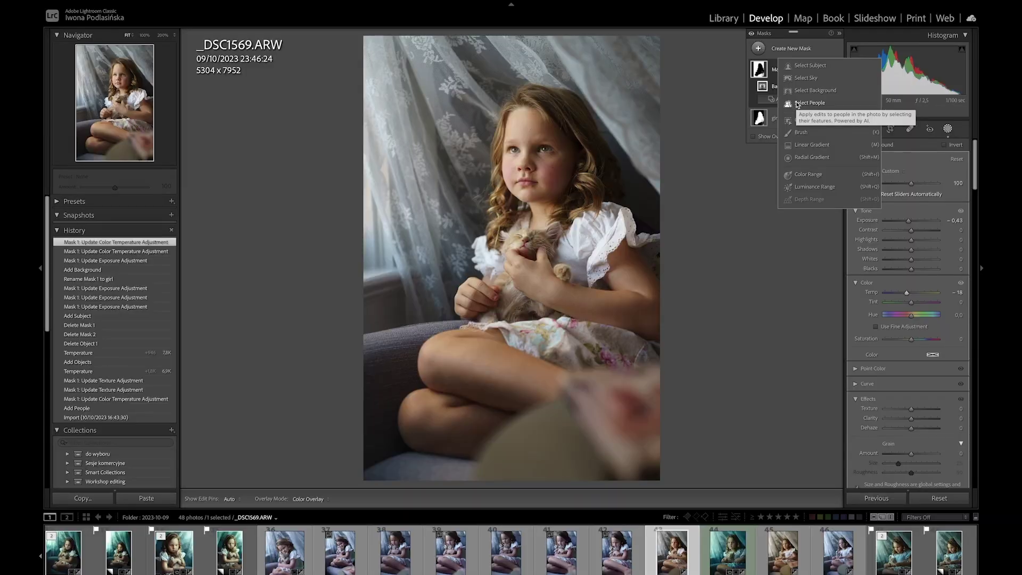
{"action": "left_click", "coordinate": [796, 106]}
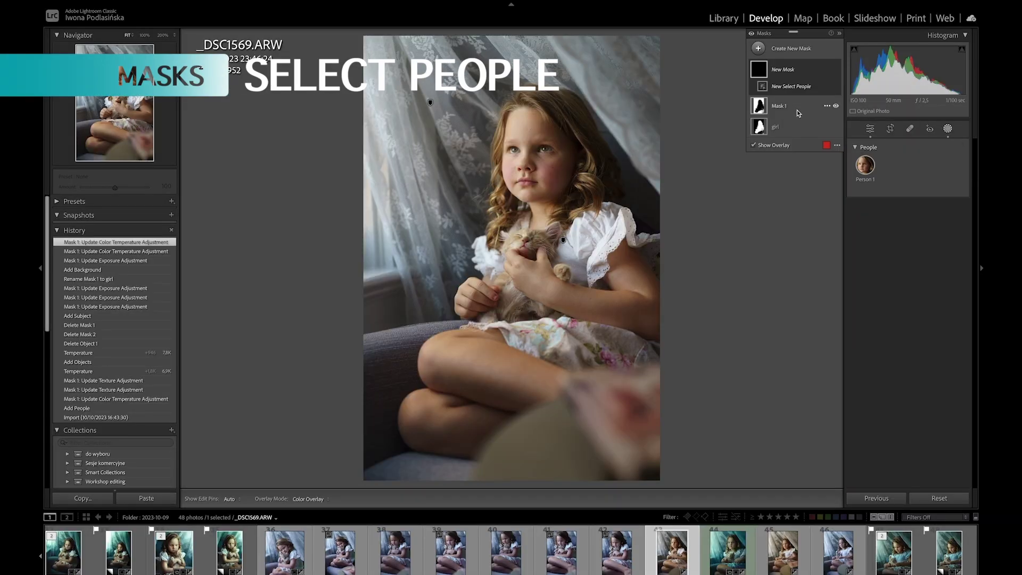
{"action": "mouse_move", "coordinate": [862, 166]}
{"action": "left_click", "coordinate": [863, 166]}
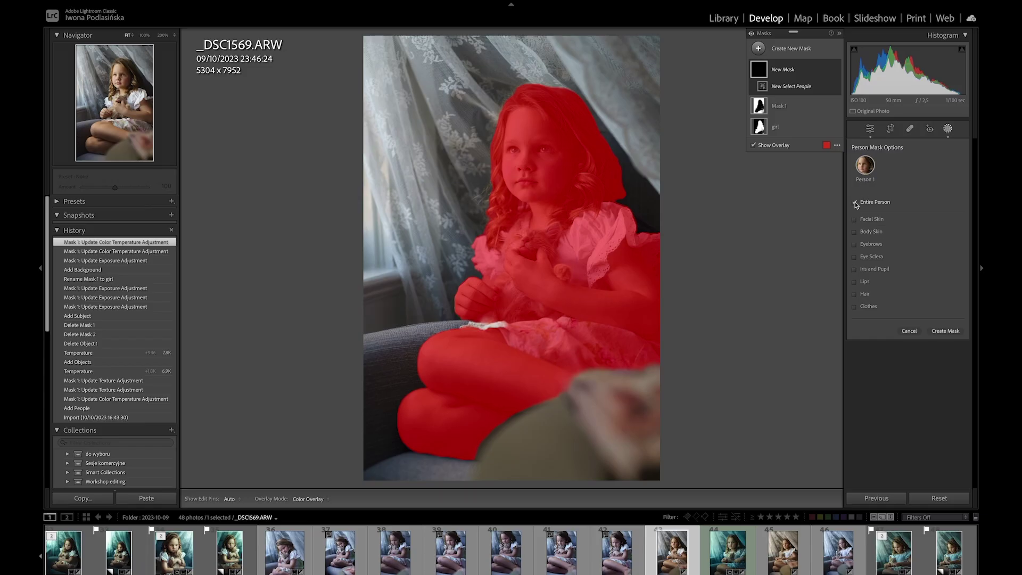
{"action": "left_click", "coordinate": [855, 220]}
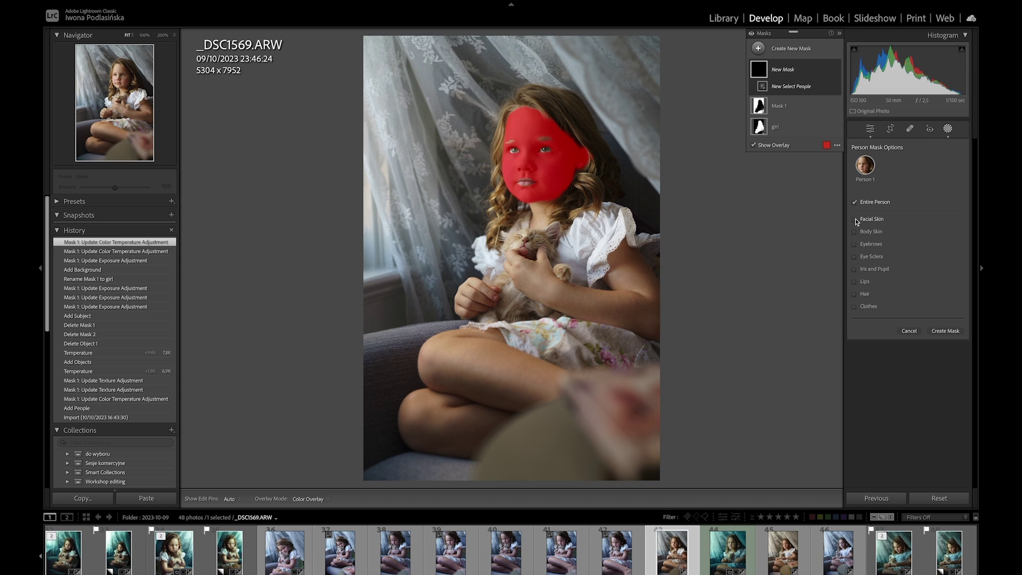
{"action": "left_click", "coordinate": [855, 219]}
{"action": "left_click", "coordinate": [854, 231]}
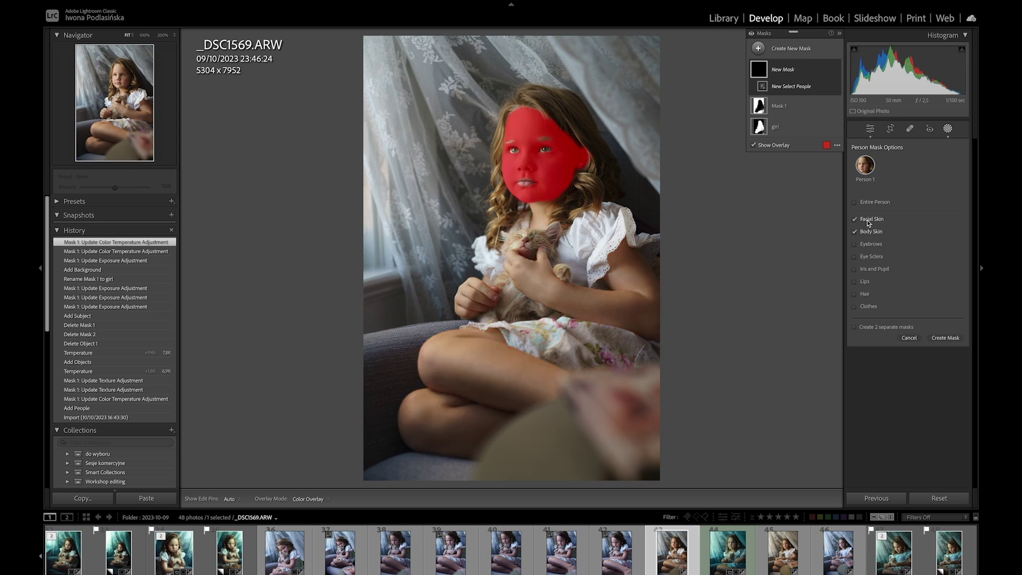
{"action": "left_click", "coordinate": [945, 338]}
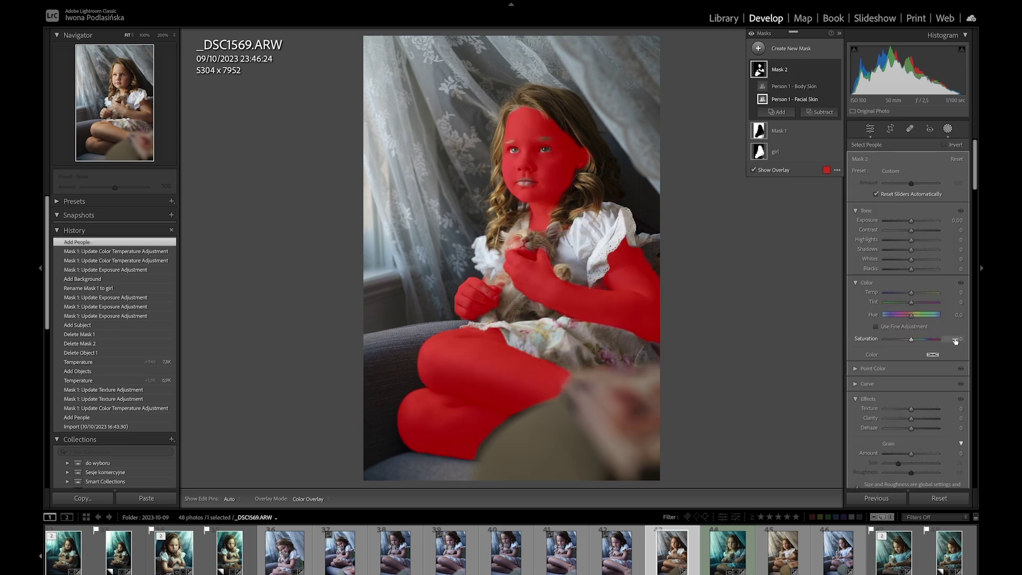
{"action": "left_click_drag", "start_coordinate": [891, 407], "coordinate": [898, 412]}
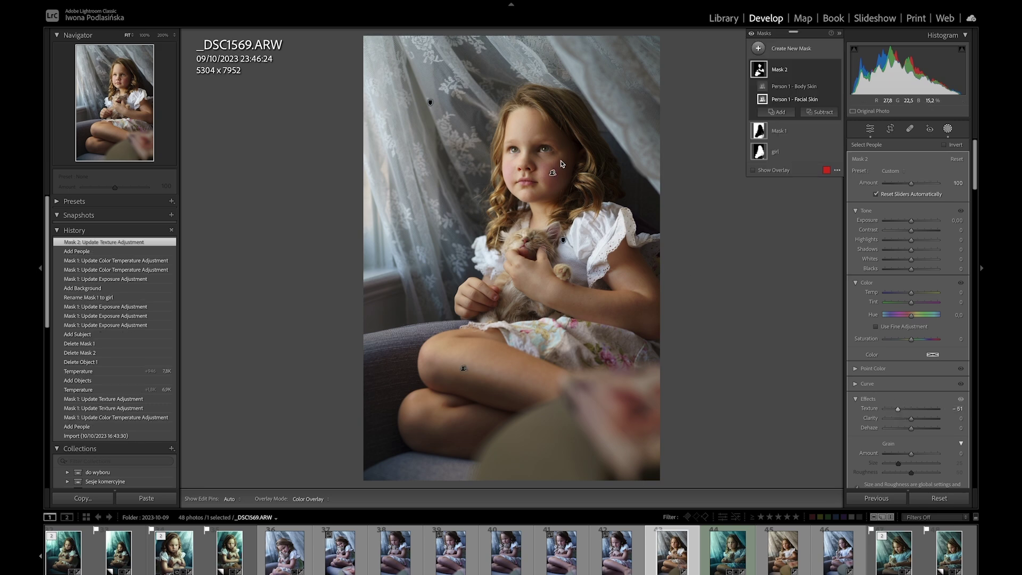
Create one People mask for the girl combining Eye Sclera and Iris and Pupil
{"action": "left_click", "coordinate": [758, 48]}
{"action": "left_click", "coordinate": [798, 108]}
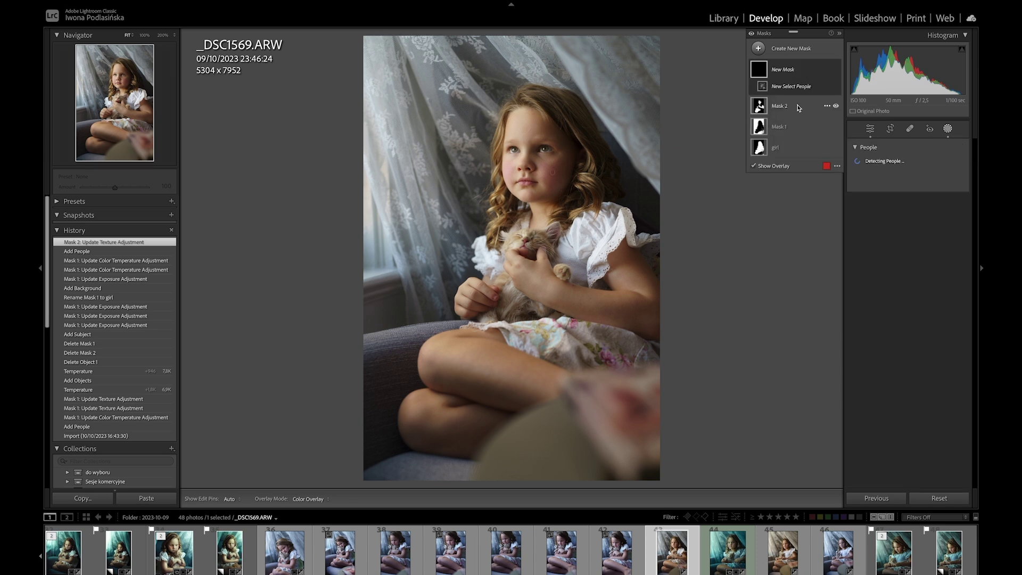
{"action": "left_click", "coordinate": [865, 165]}
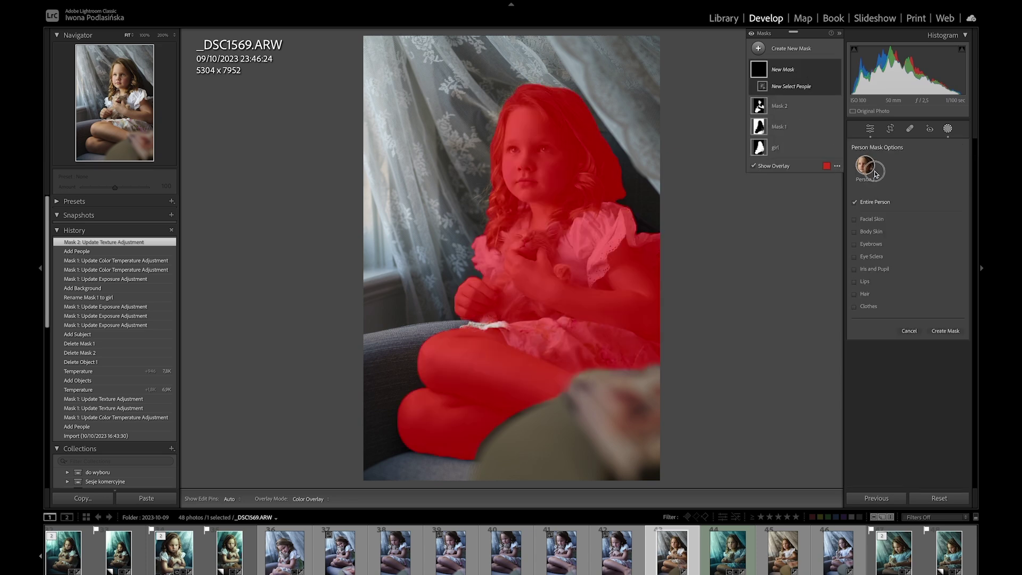
{"action": "left_click", "coordinate": [854, 256]}
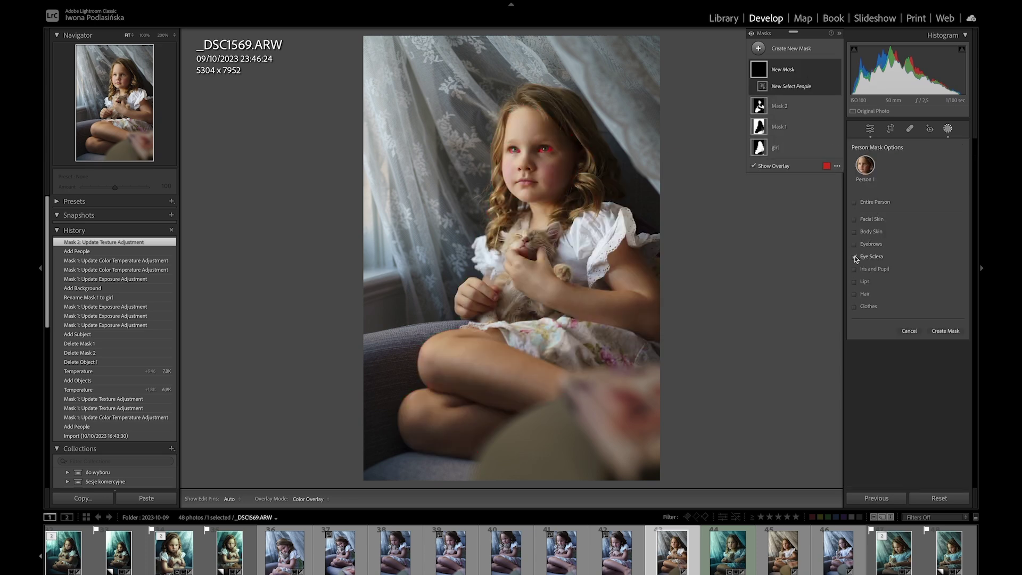
{"action": "left_click", "coordinate": [855, 270]}
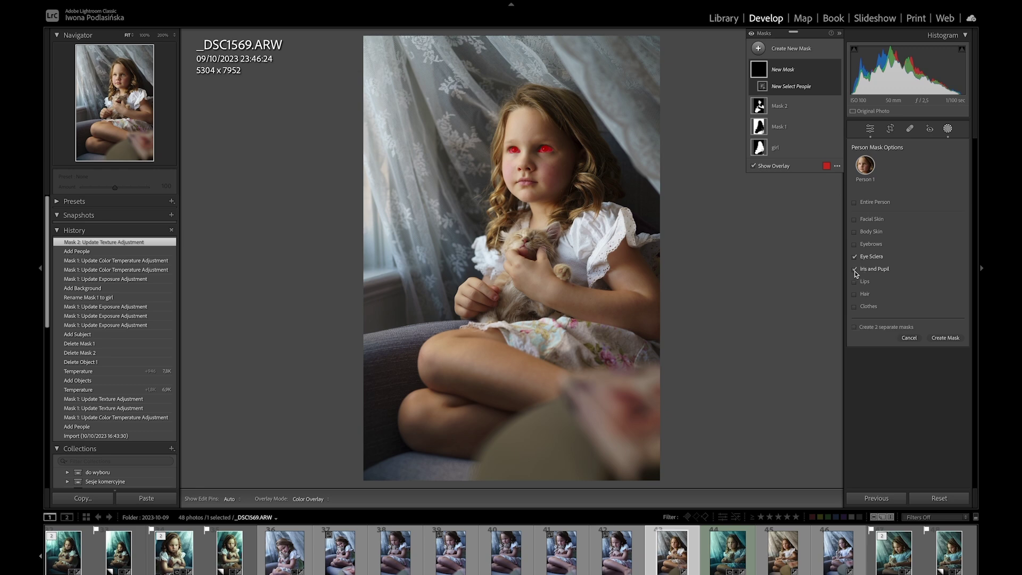
{"action": "left_click", "coordinate": [945, 338]}
Set the eye mask's Texture to 46 and Clarity to 60, and rename the mask as "eyes"
{"action": "left_click_drag", "start_coordinate": [918, 411], "coordinate": [924, 414]}
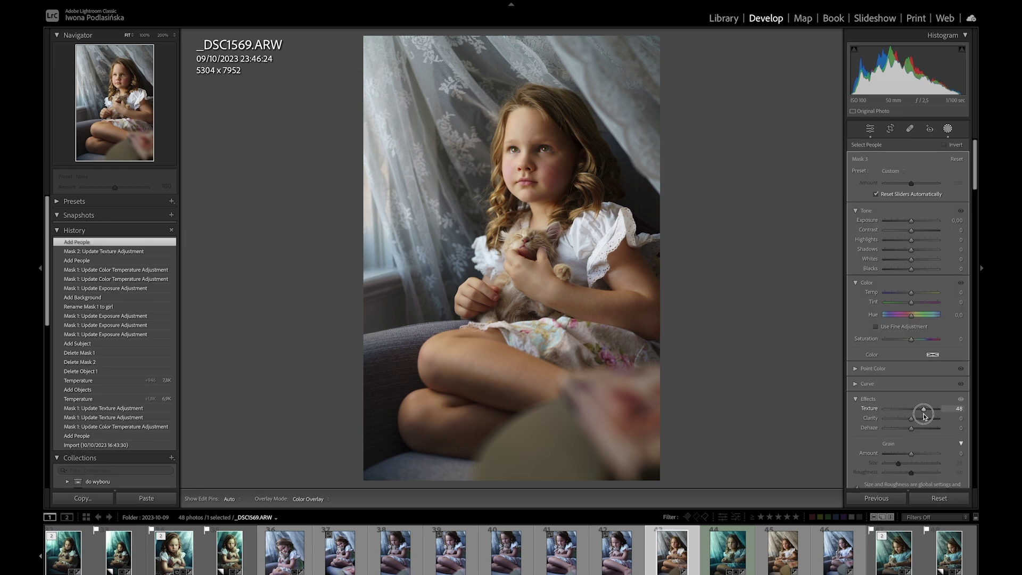
{"action": "left_click_drag", "start_coordinate": [925, 417], "coordinate": [927, 419]}
{"action": "double_click", "coordinate": [776, 69]}
{"action": "type", "text": "eyes"}
{"action": "key", "text": "Return"}
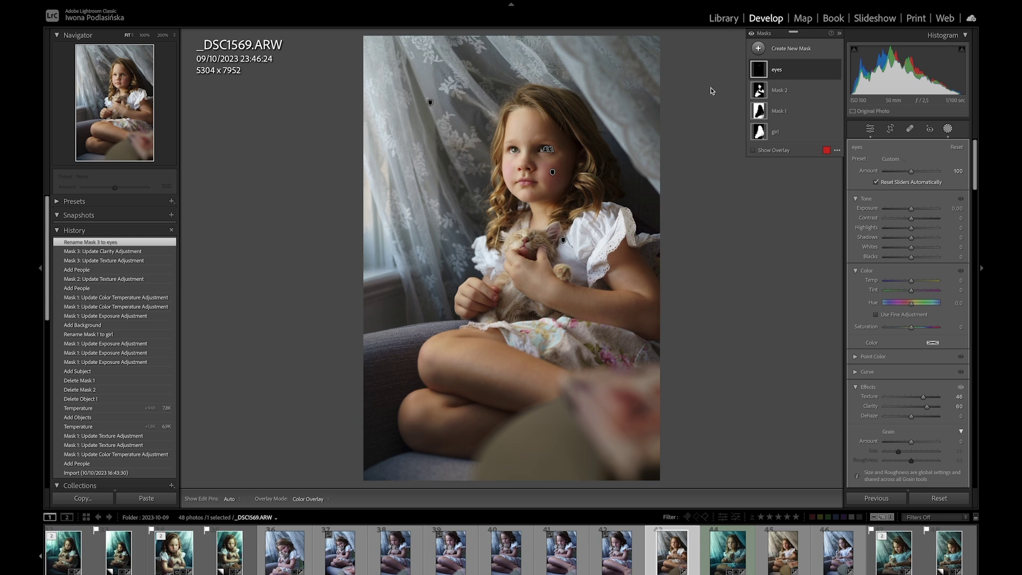
Preview the areas covered by the eyes, skin, background and girl masks in the photo
{"action": "mouse_move", "coordinate": [759, 74]}
{"action": "mouse_move", "coordinate": [757, 92]}
{"action": "mouse_move", "coordinate": [758, 113]}
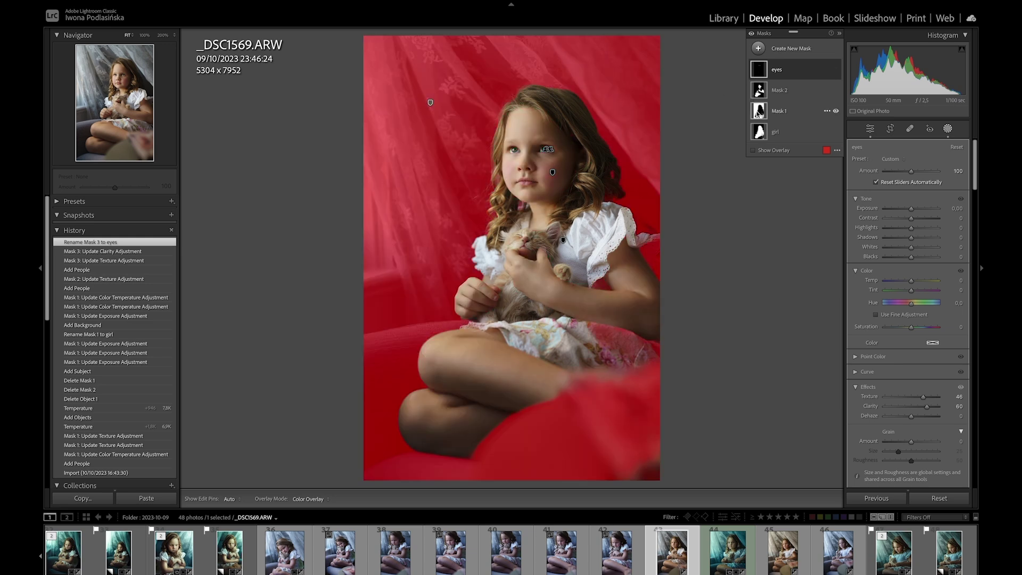
{"action": "mouse_move", "coordinate": [759, 136]}
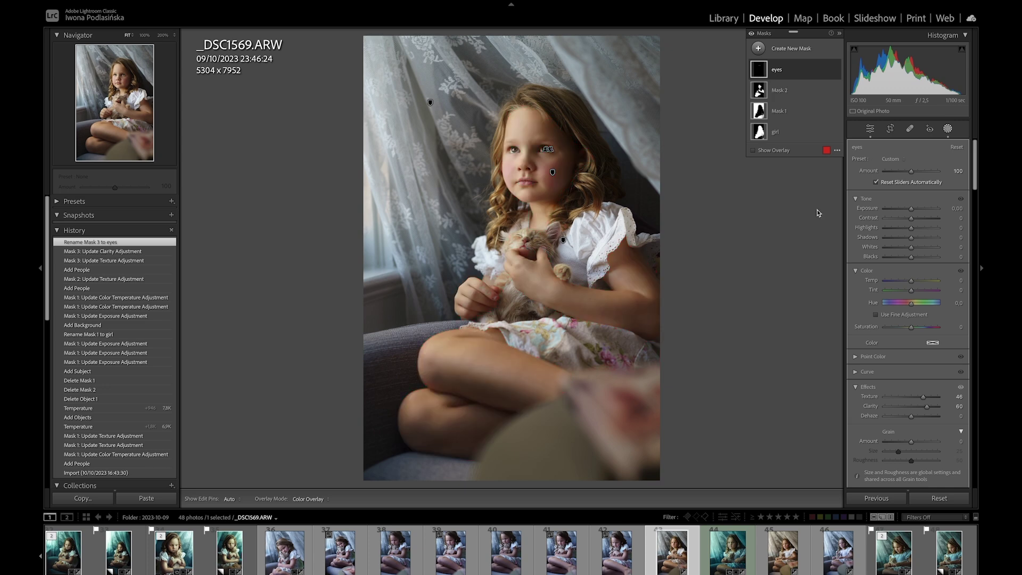
Create an Objects mask selecting the kitten's head by brushing roughly over it
{"action": "left_click", "coordinate": [758, 49]}
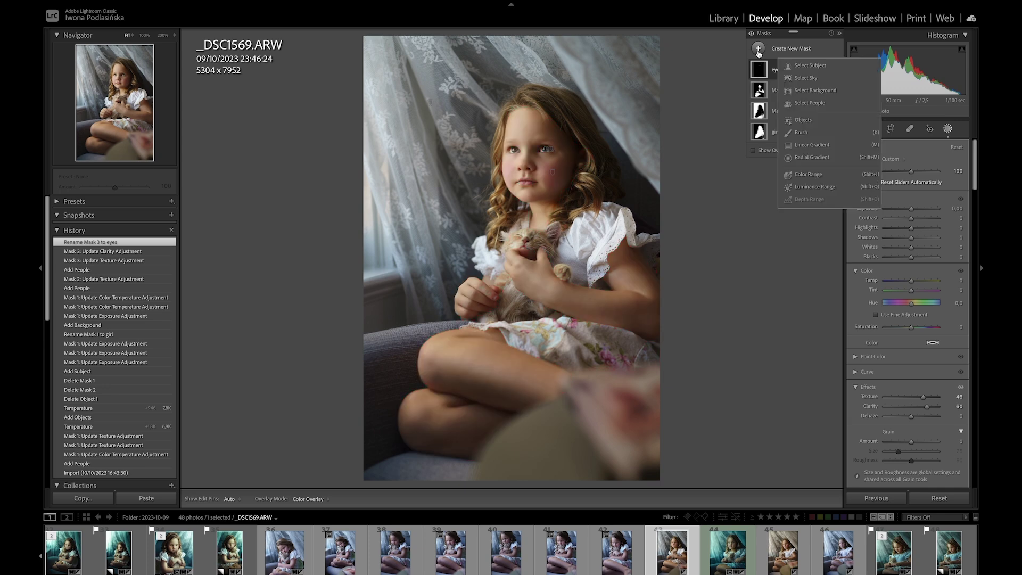
{"action": "left_click", "coordinate": [793, 122]}
{"action": "mouse_move", "coordinate": [520, 242]}
{"action": "left_mouse_down"}
{"action": "mouse_move", "coordinate": [552, 235]}
{"action": "mouse_move", "coordinate": [513, 240]}
{"action": "left_mouse_up"}
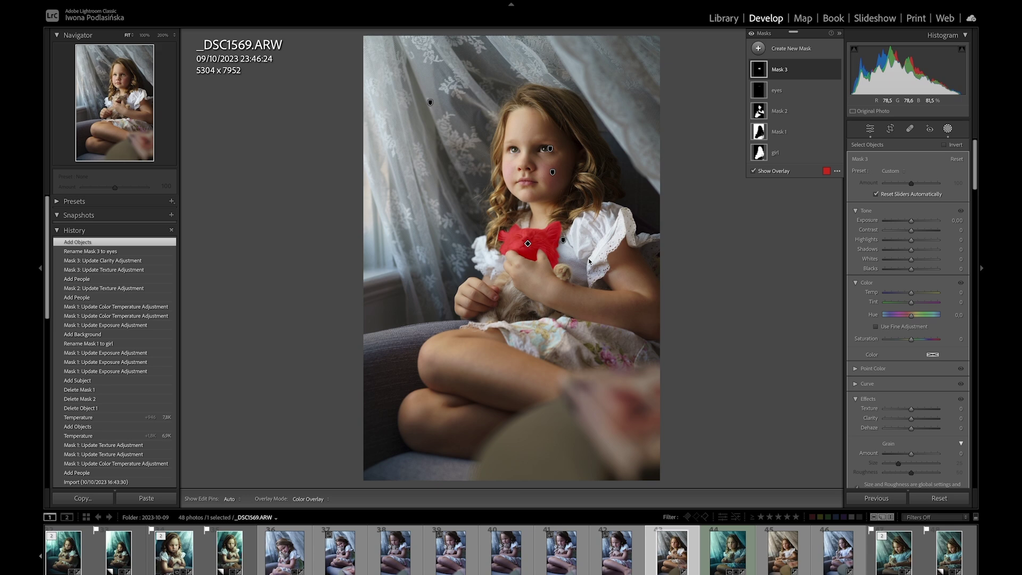
Inspect the kitten mask at 100% and add a Brush component to it
{"action": "key", "text": "ctrl+equal"}
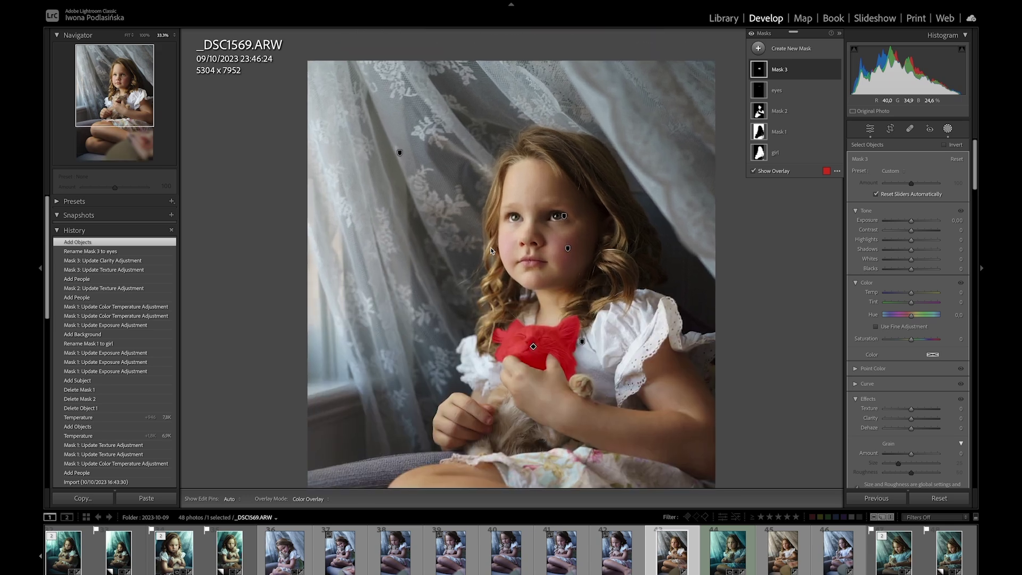
{"action": "left_click", "coordinate": [144, 36]}
{"action": "left_click_drag", "start_coordinate": [124, 74], "coordinate": [119, 96]}
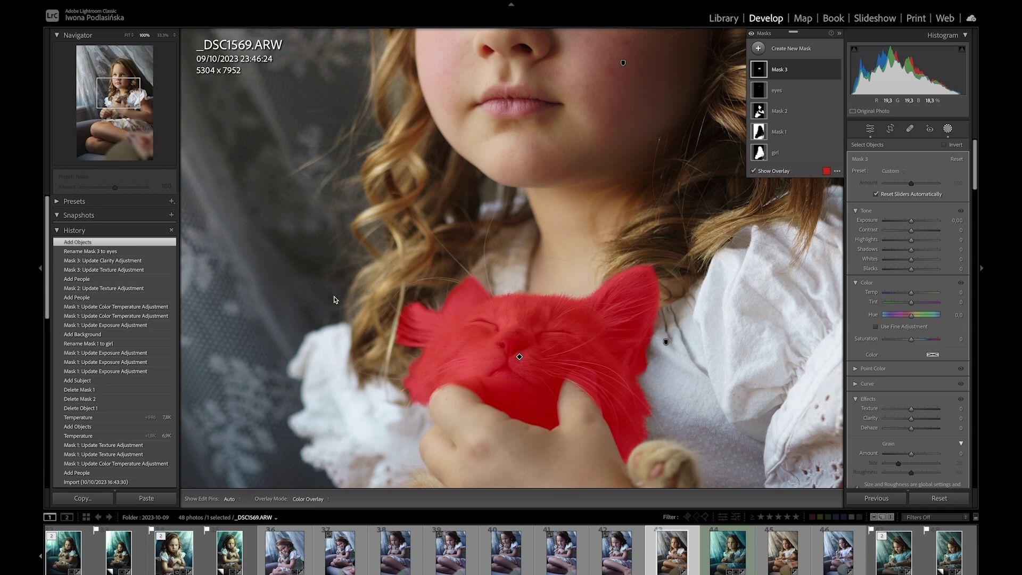
{"action": "left_click", "coordinate": [795, 75]}
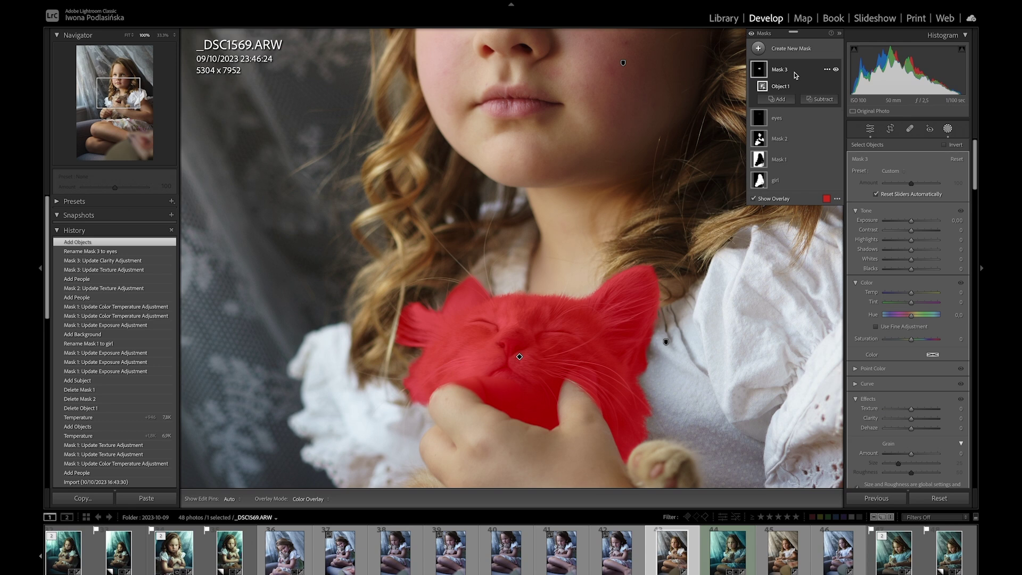
{"action": "left_click", "coordinate": [780, 100]}
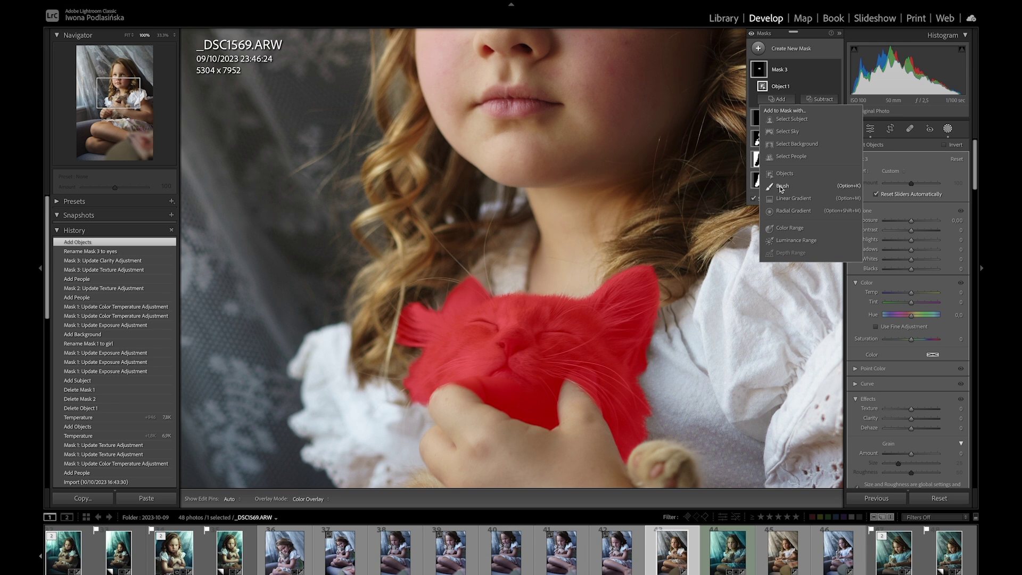
{"action": "left_click", "coordinate": [779, 187]}
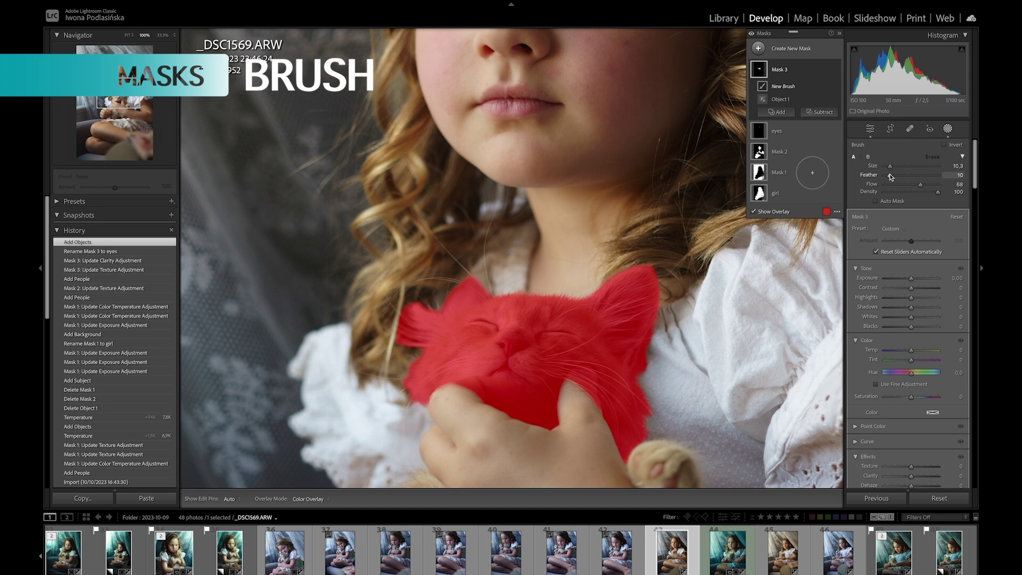
Set the brush Size to 15.6 and Feather to 9, and paint over the hair beside the kitten's ear
{"action": "left_click_drag", "start_coordinate": [890, 166], "coordinate": [893, 167]}
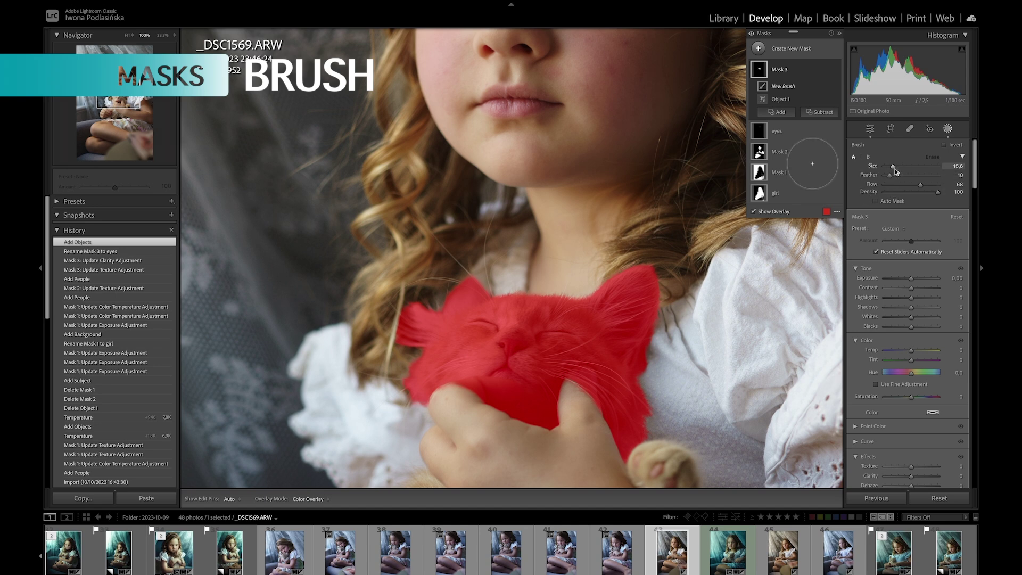
{"action": "left_click_drag", "start_coordinate": [893, 181], "coordinate": [924, 182]}
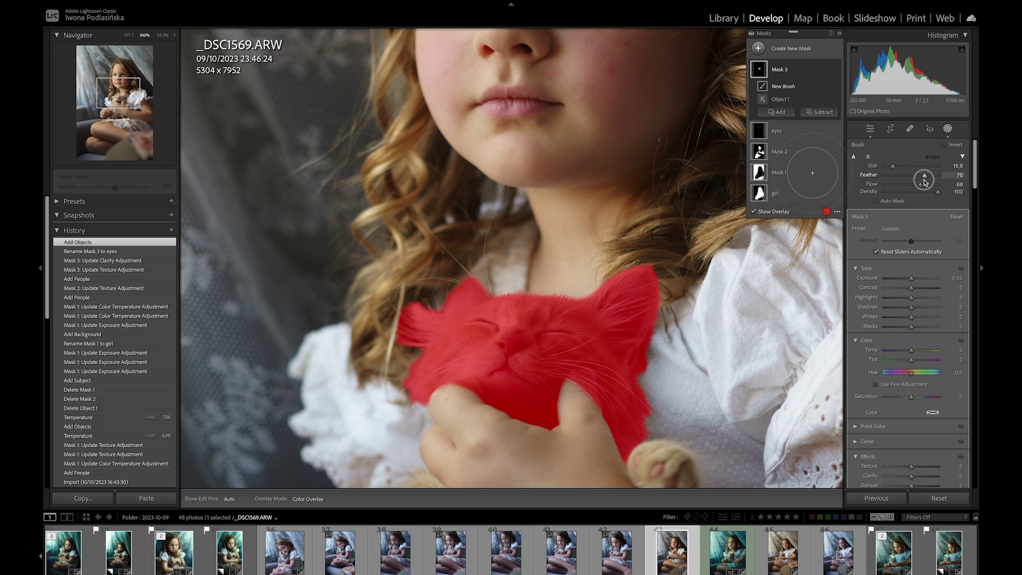
{"action": "mouse_move", "coordinate": [924, 182]}
{"action": "left_mouse_down"}
{"action": "mouse_move", "coordinate": [888, 180]}
{"action": "mouse_move", "coordinate": [908, 180]}
{"action": "left_mouse_up"}
{"action": "left_click_drag", "start_coordinate": [899, 179], "coordinate": [891, 179]}
{"action": "key", "text": "h"}
{"action": "mouse_move", "coordinate": [348, 383]}
{"action": "left_mouse_down"}
{"action": "mouse_move", "coordinate": [415, 312]}
{"action": "mouse_move", "coordinate": [380, 352]}
{"action": "left_mouse_up"}
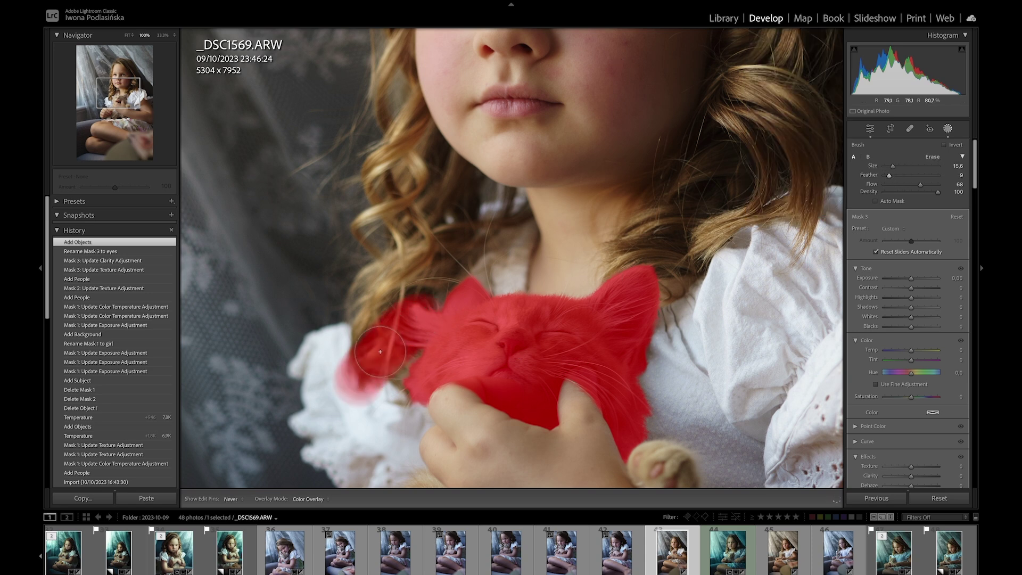
{"action": "key", "text": "h"}
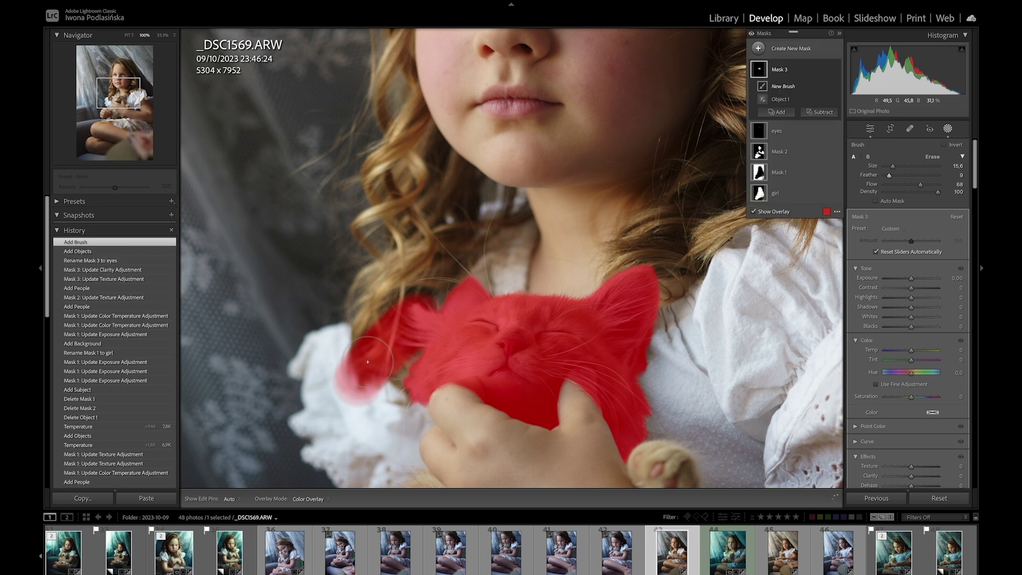
Subtract a Brush area from the kitten mask, removing the painted hair and the adjacent ear
{"action": "left_click", "coordinate": [821, 112]}
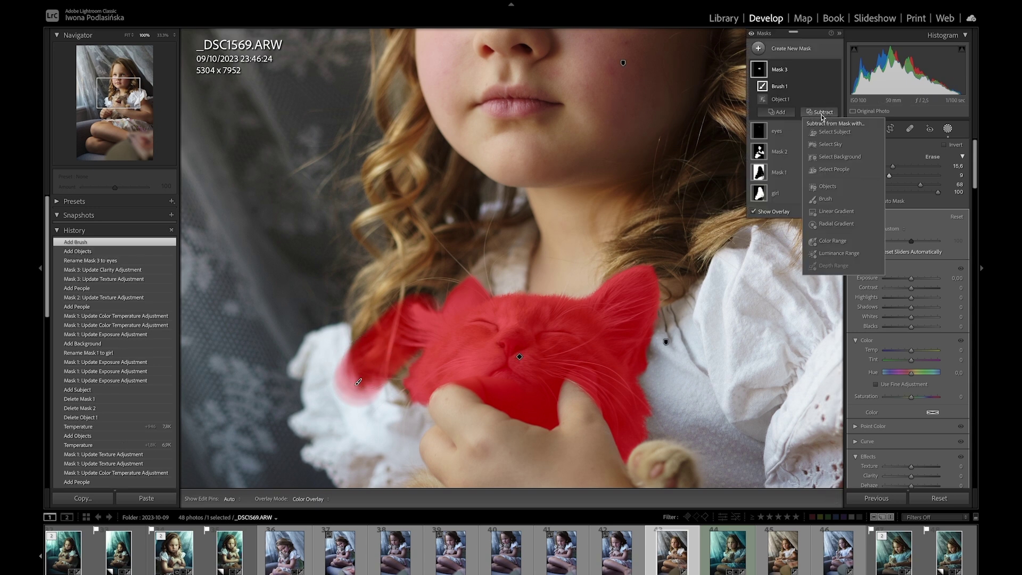
{"action": "left_click", "coordinate": [825, 199]}
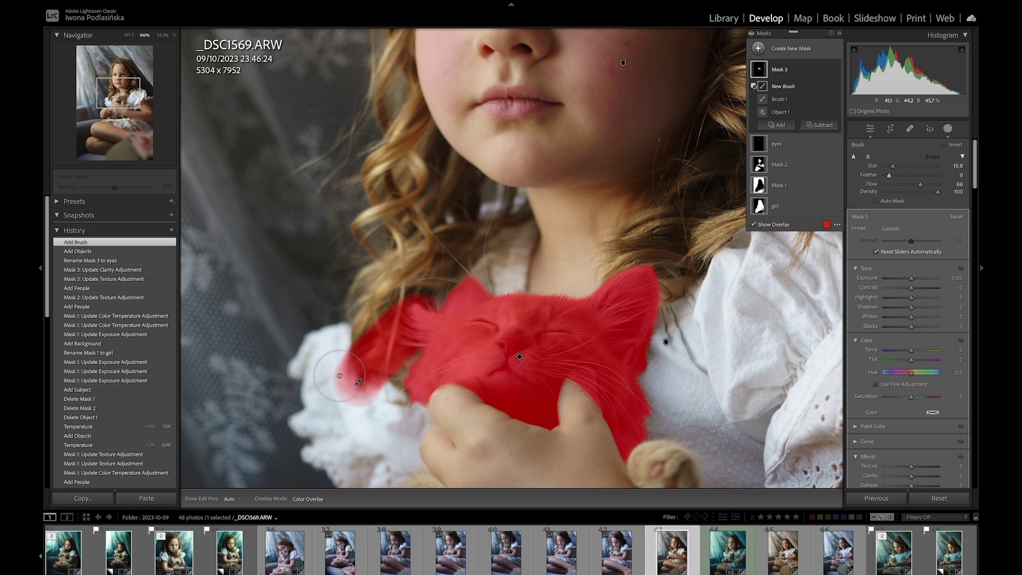
{"action": "key", "text": "h"}
{"action": "mouse_move", "coordinate": [377, 329]}
{"action": "left_mouse_down"}
{"action": "mouse_move", "coordinate": [357, 383]}
{"action": "mouse_move", "coordinate": [426, 288]}
{"action": "mouse_move", "coordinate": [381, 374]}
{"action": "left_mouse_up"}
{"action": "key", "text": "h"}
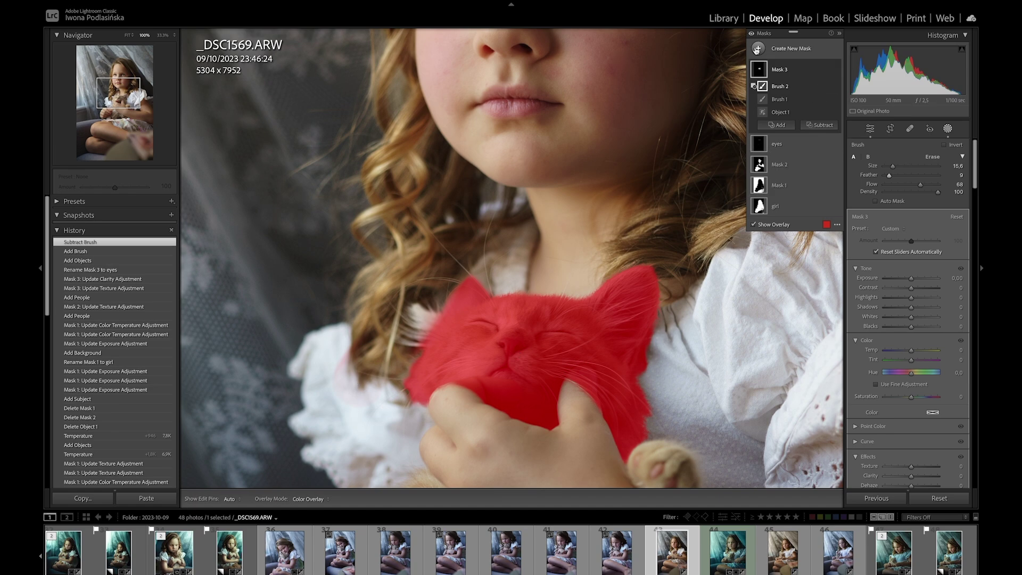
Create a new Brush mask with a diagonal stroke from the curtain across the hair to the girl's cheek
{"action": "left_click", "coordinate": [757, 48]}
{"action": "left_click", "coordinate": [801, 133]}
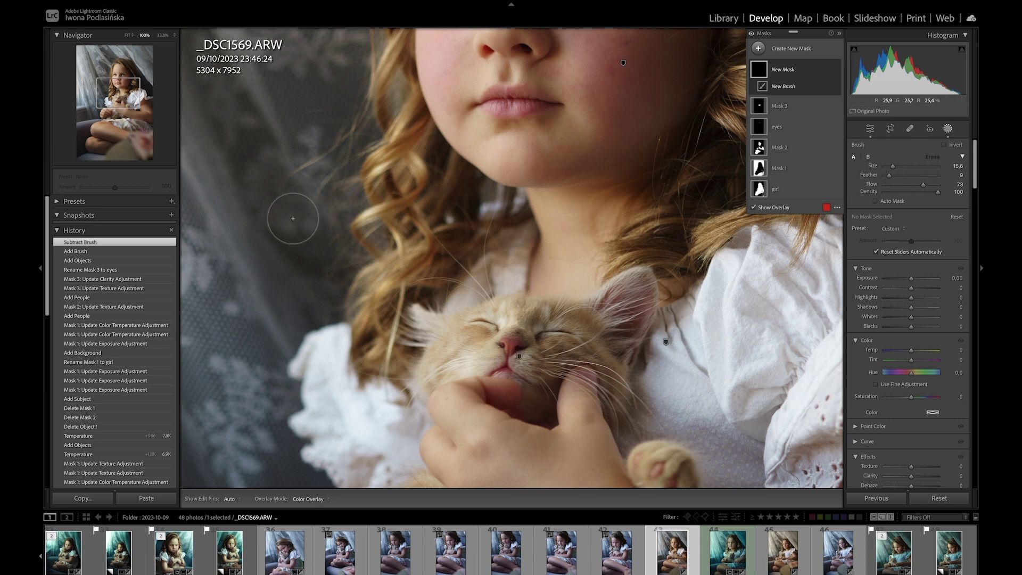
{"action": "key", "text": "h"}
{"action": "mouse_move", "coordinate": [236, 282]}
{"action": "left_mouse_down"}
{"action": "mouse_move", "coordinate": [437, 104]}
{"action": "mouse_move", "coordinate": [245, 288]}
{"action": "left_mouse_up"}
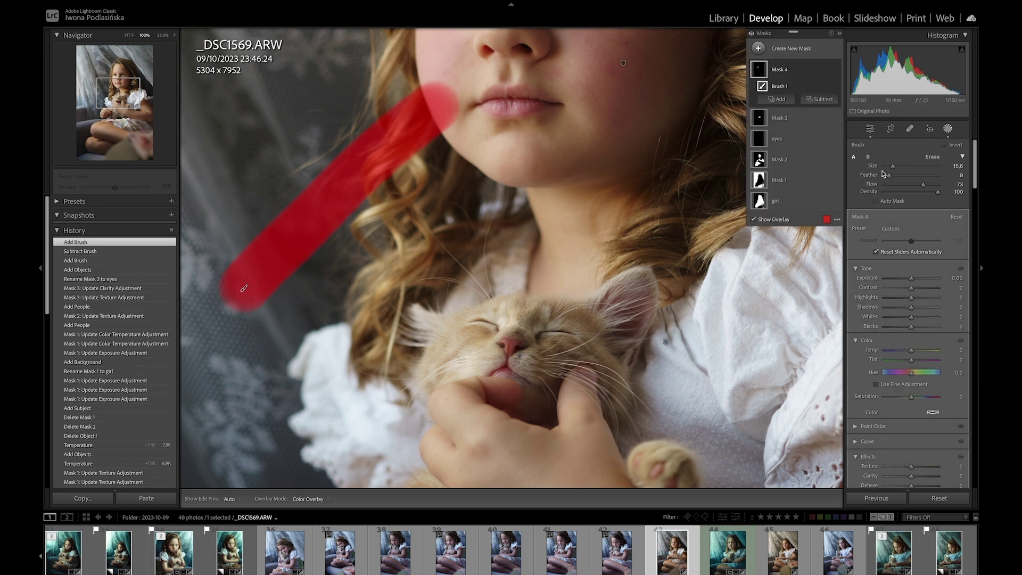
Paint more strokes over the curtain, hair and sleeve at different brush Flow values, finishing with Flow at 57
{"action": "left_click_drag", "start_coordinate": [924, 191], "coordinate": [942, 187]}
{"action": "left_click_drag", "start_coordinate": [243, 288], "coordinate": [422, 138]}
{"action": "left_click_drag", "start_coordinate": [933, 187], "coordinate": [889, 188]}
{"action": "mouse_move", "coordinate": [301, 408]}
{"action": "left_mouse_down"}
{"action": "mouse_move", "coordinate": [372, 303]}
{"action": "mouse_move", "coordinate": [320, 343]}
{"action": "mouse_move", "coordinate": [313, 373]}
{"action": "mouse_move", "coordinate": [318, 330]}
{"action": "left_mouse_up"}
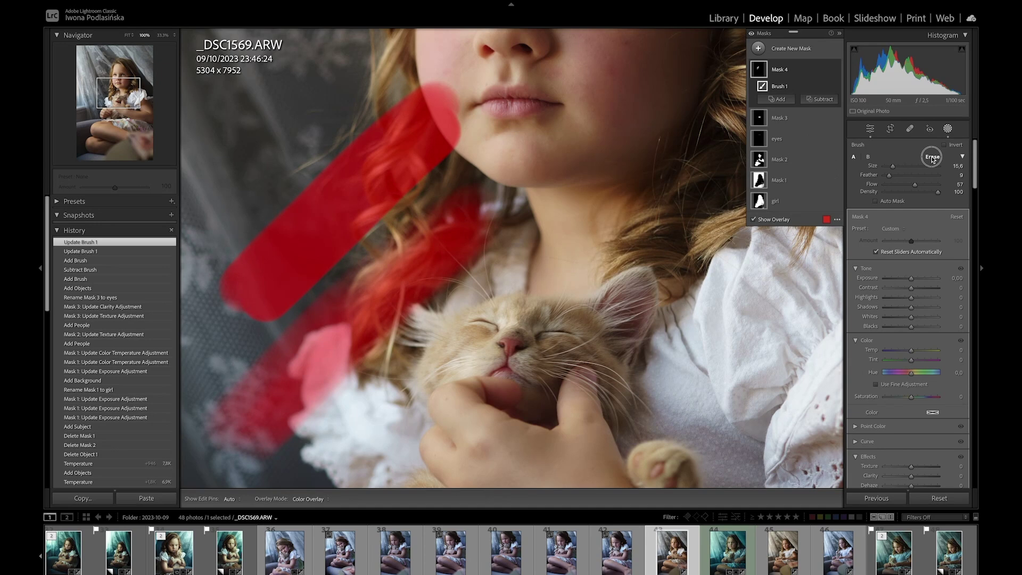
Erase across the diagonal brush stroke with the Erase brush, raising its Flow for a second pass
{"action": "left_click", "coordinate": [932, 157]}
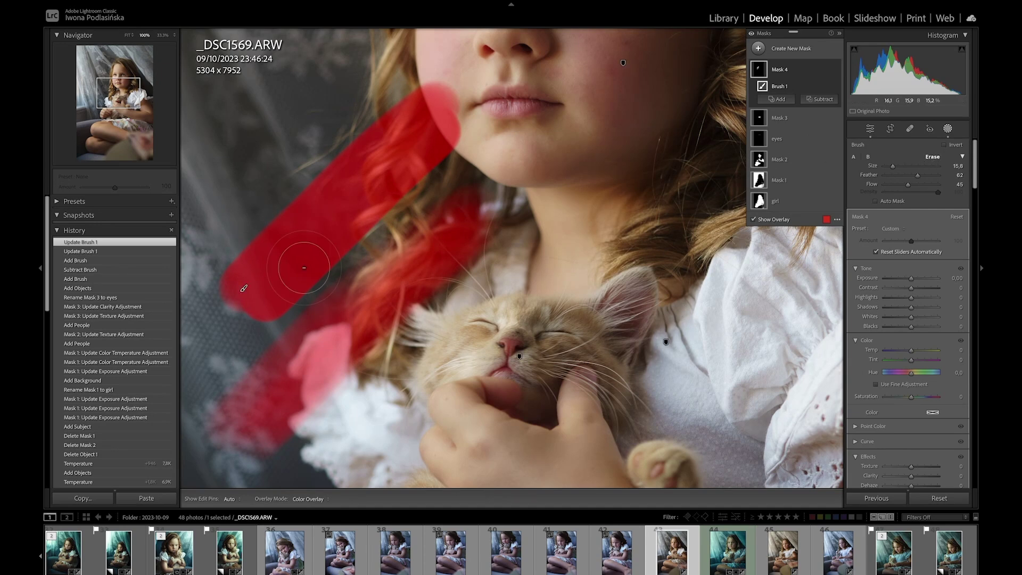
{"action": "key", "text": "h"}
{"action": "left_click_drag", "start_coordinate": [311, 291], "coordinate": [242, 202]}
{"action": "key", "text": "h"}
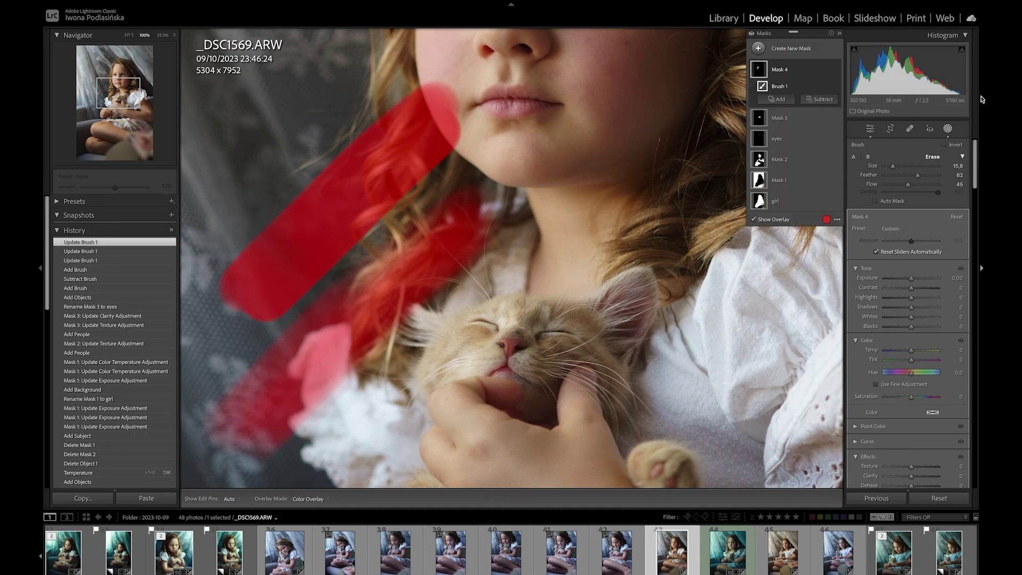
{"action": "left_click_drag", "start_coordinate": [920, 185], "coordinate": [942, 185]}
{"action": "key", "text": "h"}
{"action": "mouse_move", "coordinate": [302, 248]}
{"action": "left_mouse_down"}
{"action": "mouse_move", "coordinate": [240, 183]}
{"action": "mouse_move", "coordinate": [321, 261]}
{"action": "mouse_move", "coordinate": [271, 212]}
{"action": "left_mouse_up"}
{"action": "key", "text": "h"}
Switch back to brush A and alternate painting with temporary erasing over the hair, neck and diagonal stroke
{"action": "left_click", "coordinate": [853, 156]}
{"action": "mouse_move", "coordinate": [413, 282]}
{"action": "left_mouse_down"}
{"action": "mouse_move", "coordinate": [386, 298]}
{"action": "mouse_move", "coordinate": [493, 252]}
{"action": "left_mouse_up"}
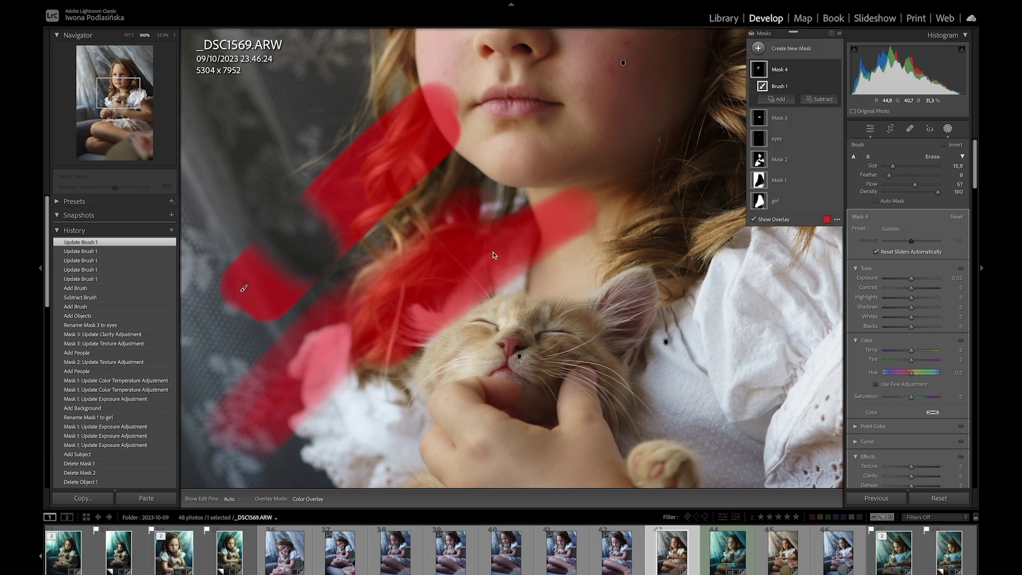
{"action": "key", "text": "alt"}
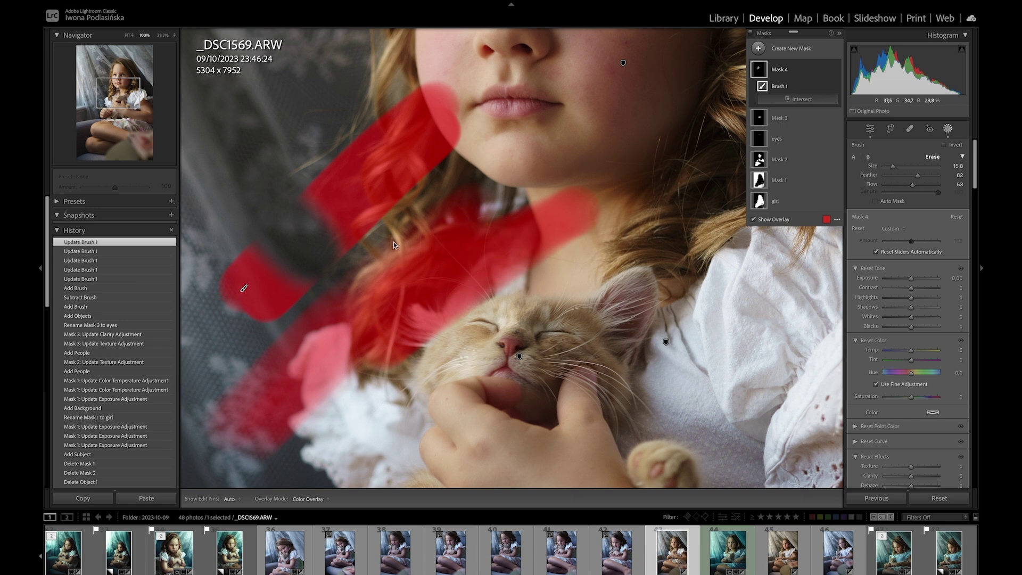
{"action": "key", "text": "h"}
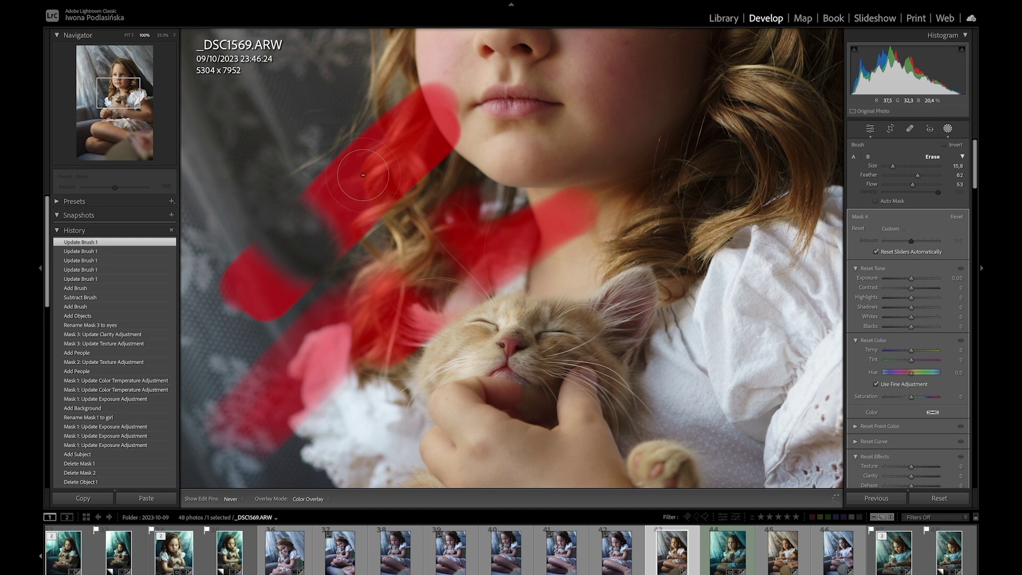
{"action": "key", "text": "h"}
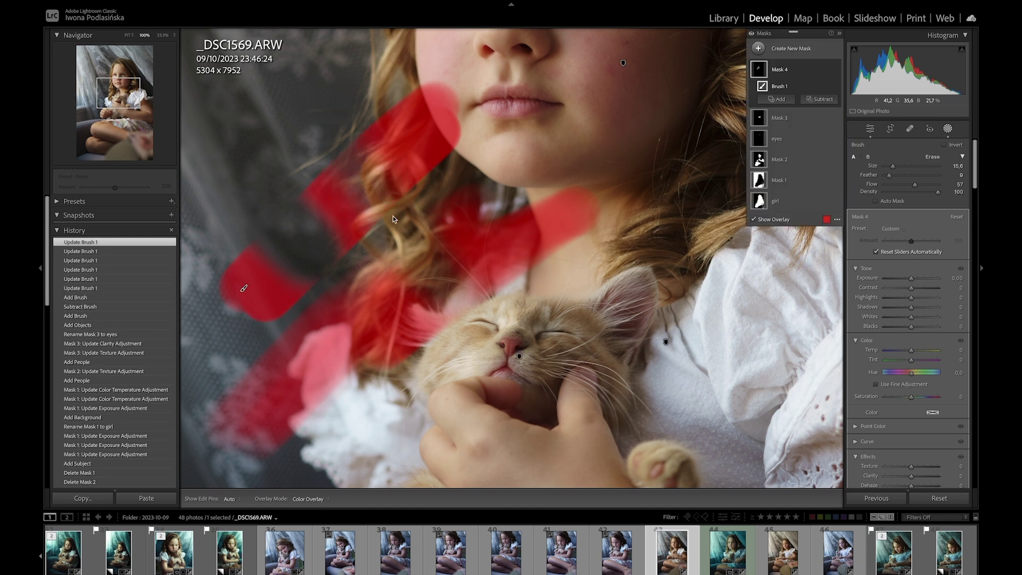
{"action": "mouse_move", "coordinate": [262, 271]}
{"action": "left_mouse_down"}
{"action": "mouse_move", "coordinate": [375, 170]}
{"action": "mouse_move", "coordinate": [250, 278]}
{"action": "mouse_move", "coordinate": [350, 179]}
{"action": "mouse_move", "coordinate": [271, 264]}
{"action": "mouse_move", "coordinate": [293, 270]}
{"action": "mouse_move", "coordinate": [358, 204]}
{"action": "mouse_move", "coordinate": [469, 147]}
{"action": "mouse_move", "coordinate": [485, 115]}
{"action": "mouse_move", "coordinate": [494, 130]}
{"action": "mouse_move", "coordinate": [465, 91]}
{"action": "mouse_move", "coordinate": [511, 147]}
{"action": "mouse_move", "coordinate": [426, 72]}
{"action": "mouse_move", "coordinate": [493, 168]}
{"action": "mouse_move", "coordinate": [398, 70]}
{"action": "mouse_move", "coordinate": [481, 166]}
{"action": "mouse_move", "coordinate": [435, 92]}
{"action": "mouse_move", "coordinate": [481, 153]}
{"action": "left_mouse_up"}
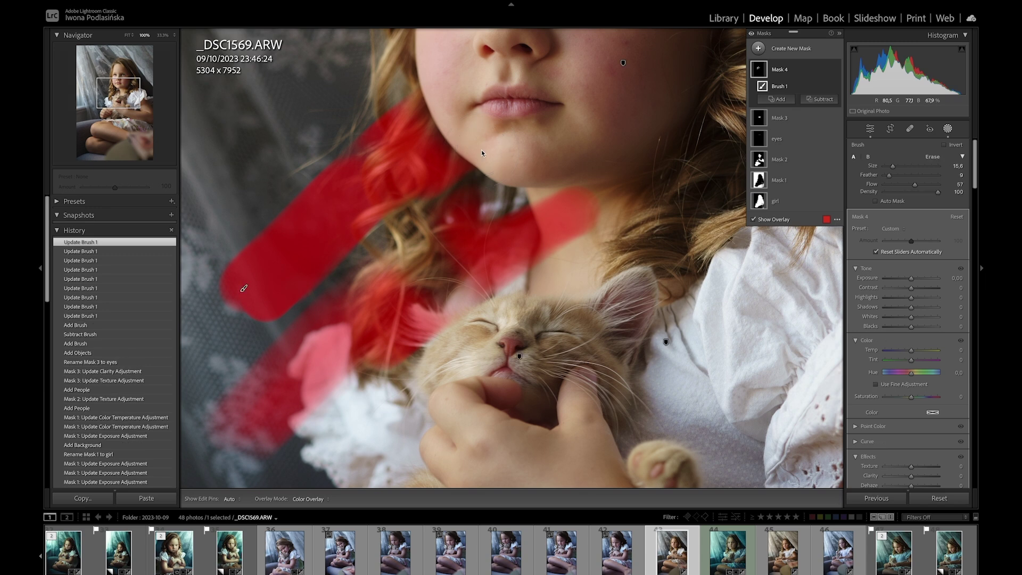
Fit the whole photo in view and draw a new Linear Gradient mask from the photo's left edge across the girl's hair
{"action": "left_click", "coordinate": [758, 49]}
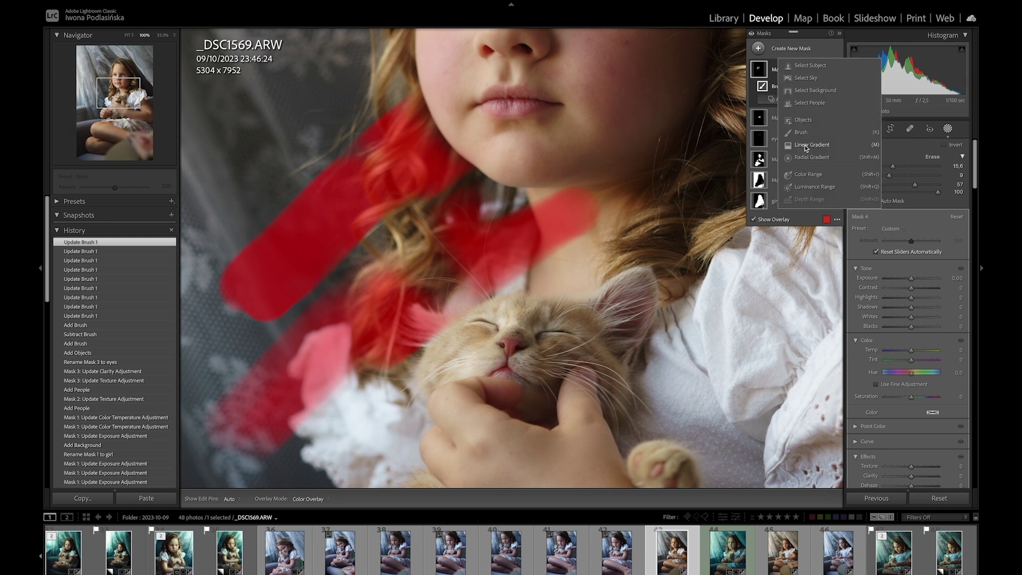
{"action": "left_click", "coordinate": [127, 36]}
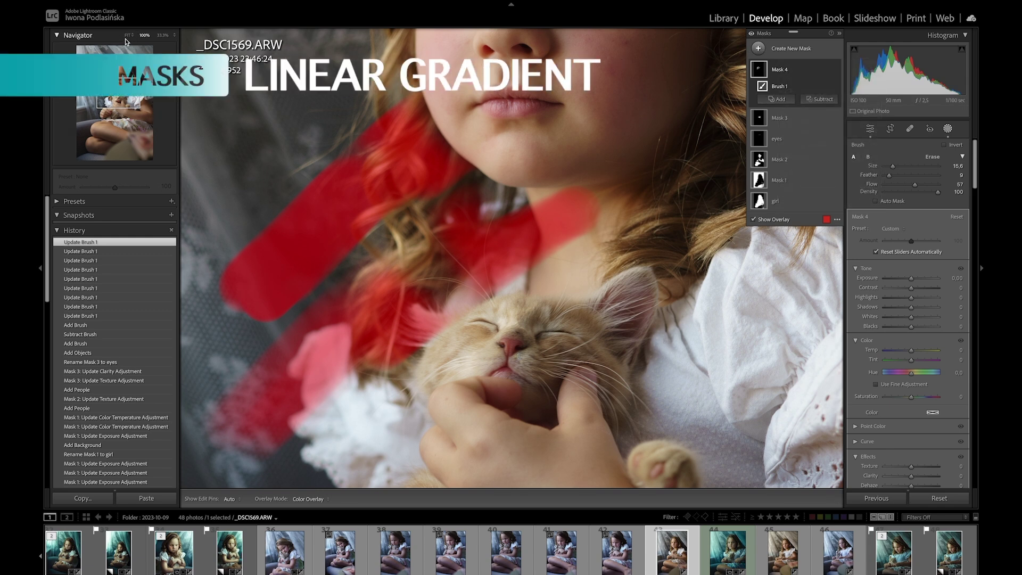
{"action": "left_click", "coordinate": [127, 38]}
{"action": "left_click", "coordinate": [126, 36]}
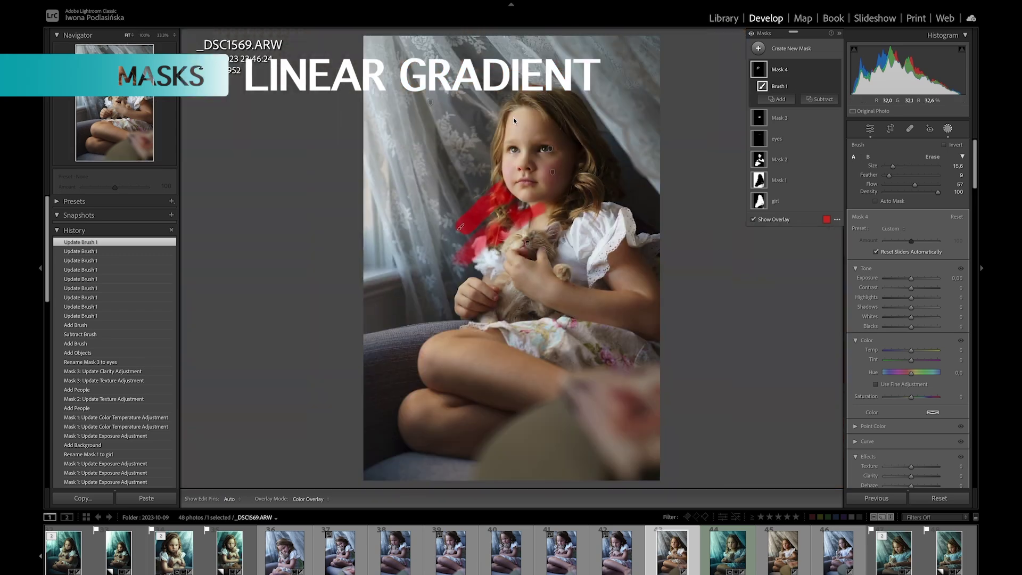
{"action": "left_click", "coordinate": [758, 48]}
{"action": "left_click", "coordinate": [809, 145]}
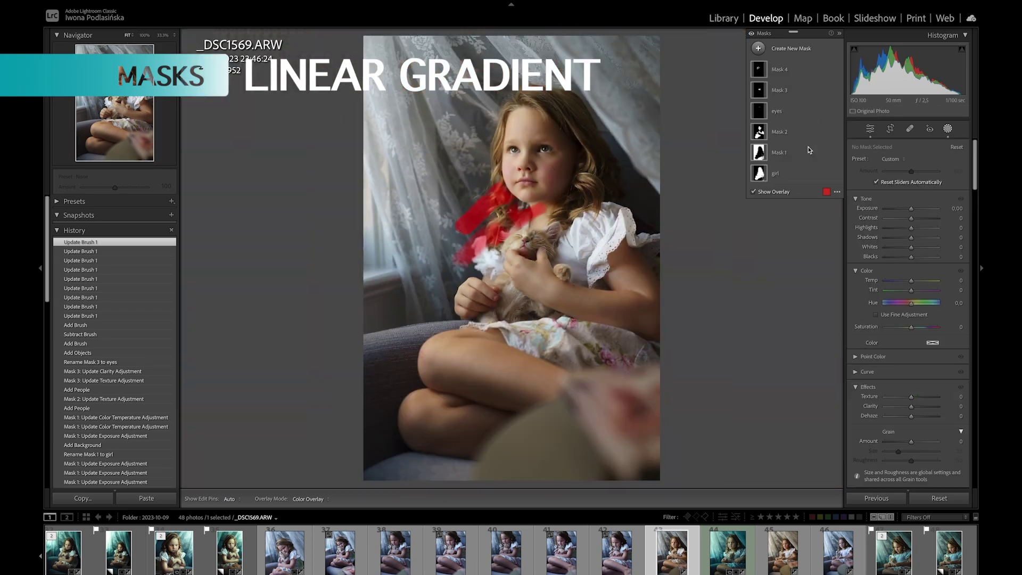
{"action": "left_click_drag", "start_coordinate": [355, 185], "coordinate": [594, 193]}
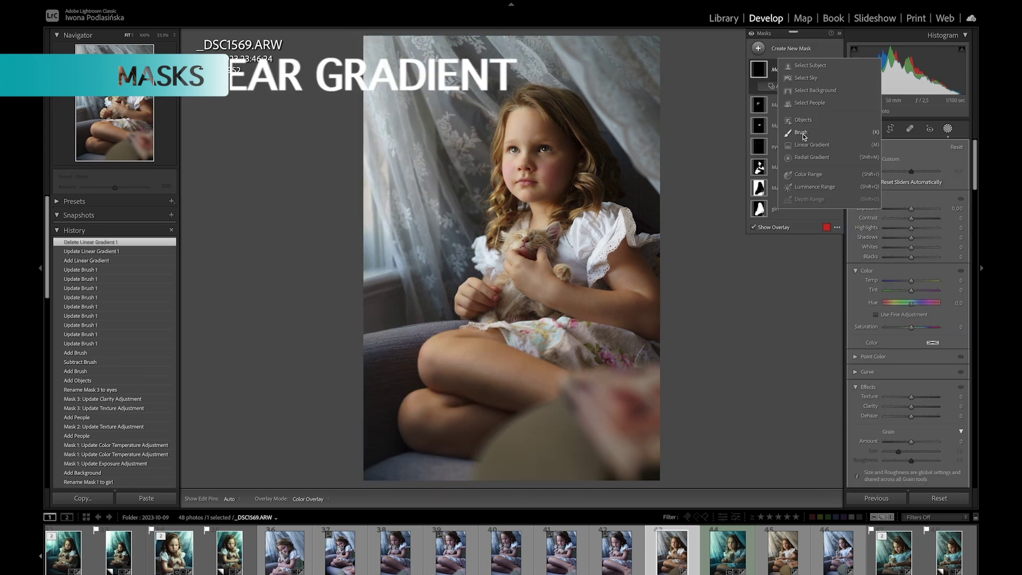
Draw a diagonal Linear Gradient mask from the curtain toward the girl, widen its transition toward her shoulder, and set Exposure to -2.48
{"action": "left_click", "coordinate": [758, 48]}
{"action": "left_click", "coordinate": [809, 146]}
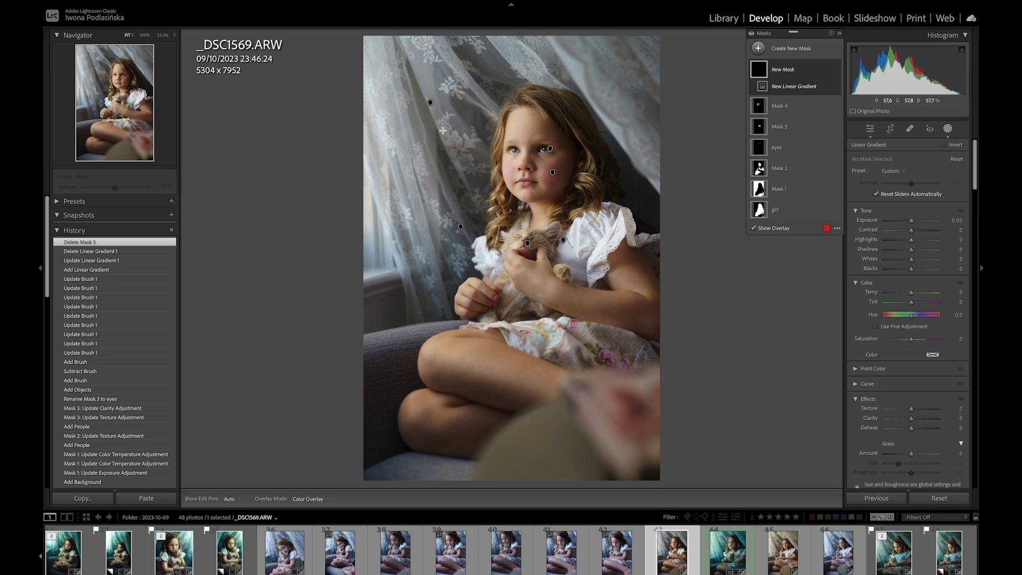
{"action": "left_click_drag", "start_coordinate": [443, 131], "coordinate": [506, 177]}
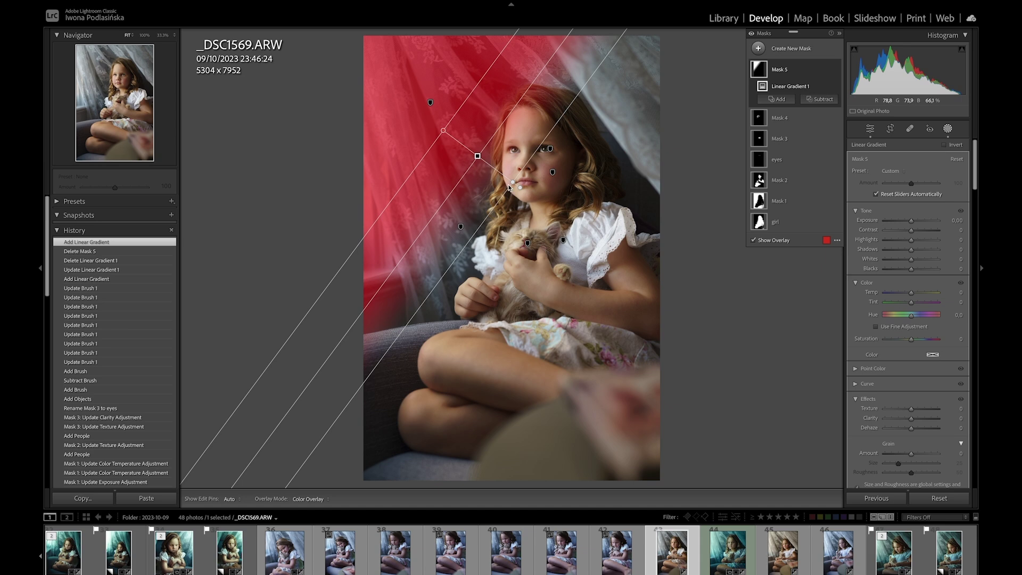
{"action": "left_click_drag", "start_coordinate": [514, 185], "coordinate": [663, 246]}
{"action": "left_click_drag", "start_coordinate": [917, 223], "coordinate": [894, 222]}
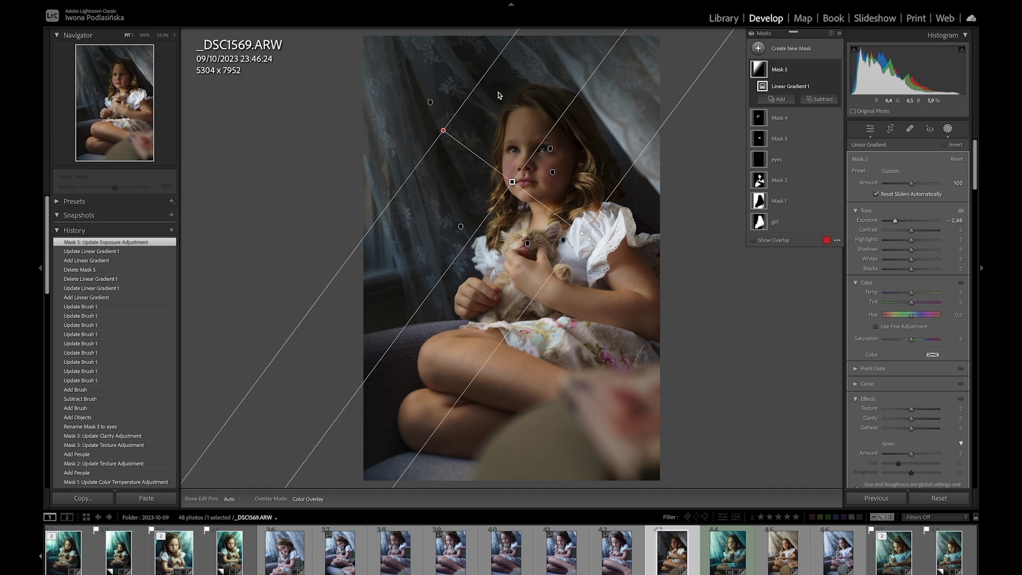
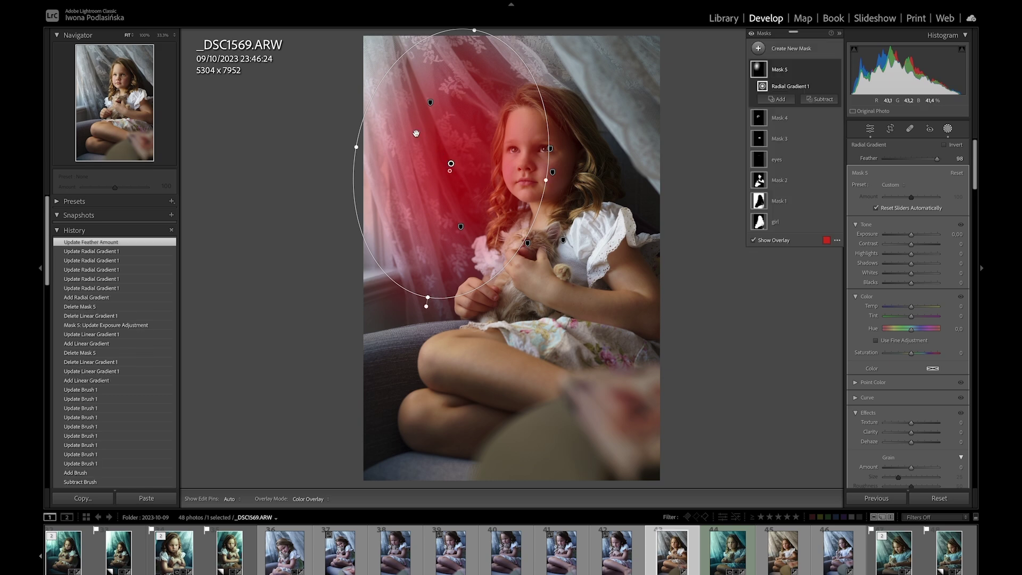
Set the Radial Gradient mask's Feather to 0 and Exposure to 2.21, and shift the ellipse slightly toward the girl
{"action": "left_click_drag", "start_coordinate": [424, 103], "coordinate": [428, 298]}
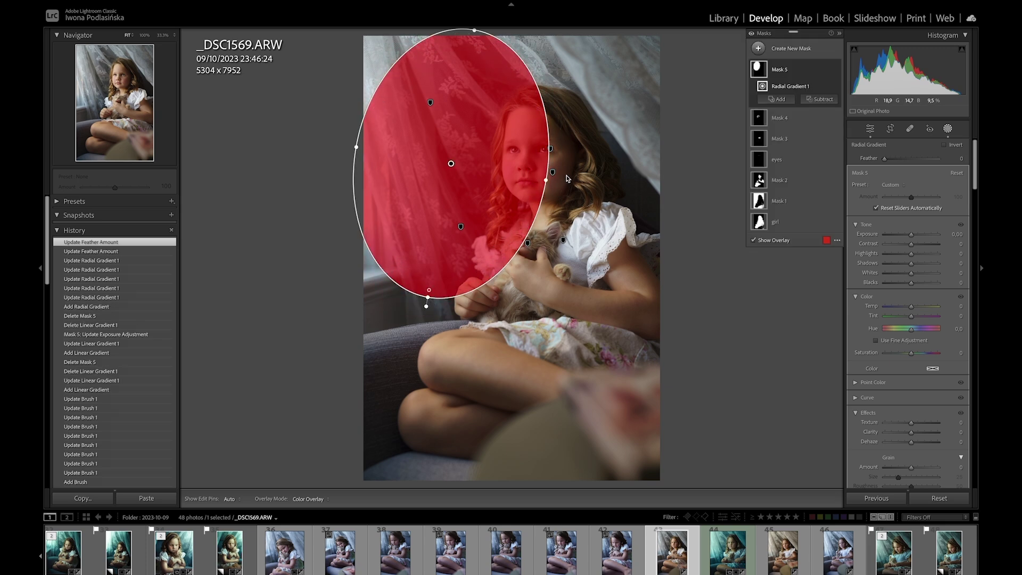
{"action": "left_click_drag", "start_coordinate": [912, 236], "coordinate": [926, 239]}
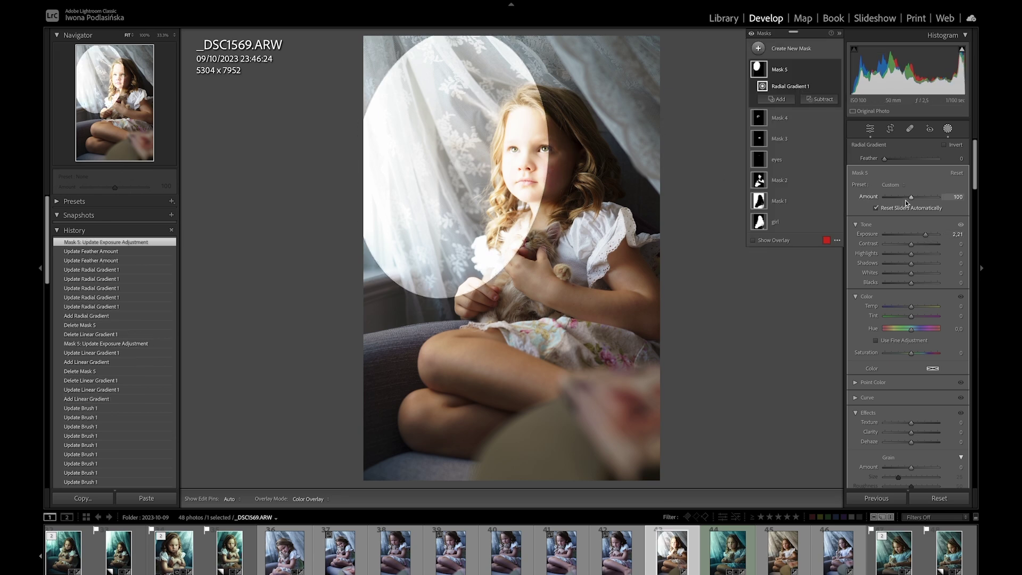
{"action": "left_click_drag", "start_coordinate": [885, 160], "coordinate": [855, 154]}
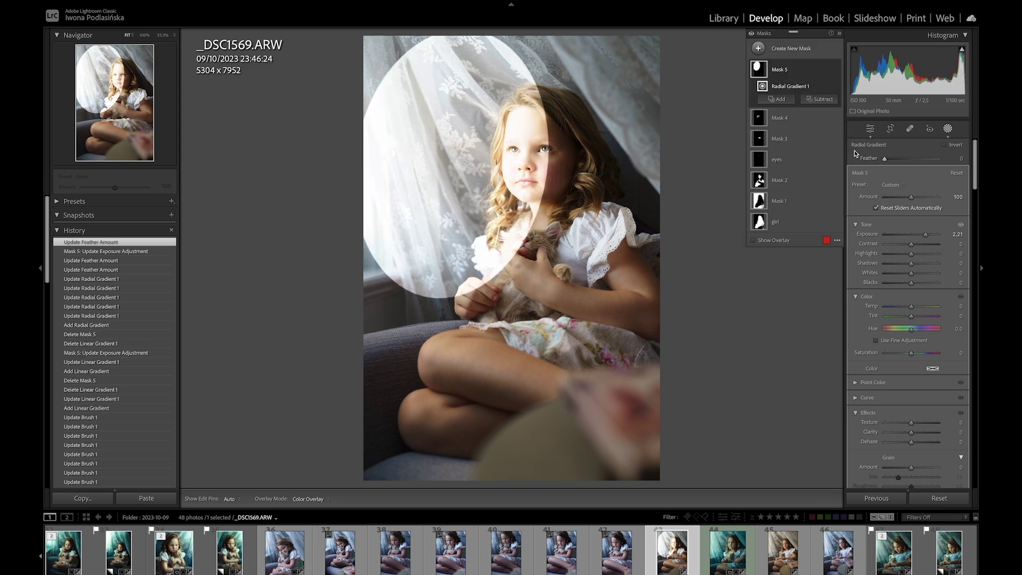
{"action": "left_click_drag", "start_coordinate": [462, 174], "coordinate": [469, 175]}
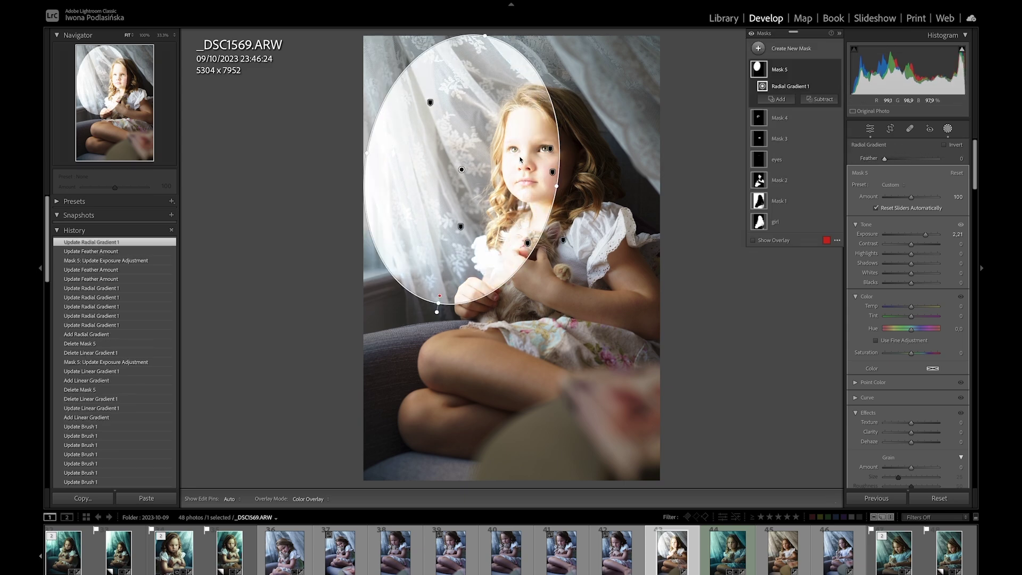
Duplicate Radial Gradient 1, place the copy over the photo's right side, and subtract the subject from Mask 5
{"action": "right_click", "coordinate": [463, 171]}
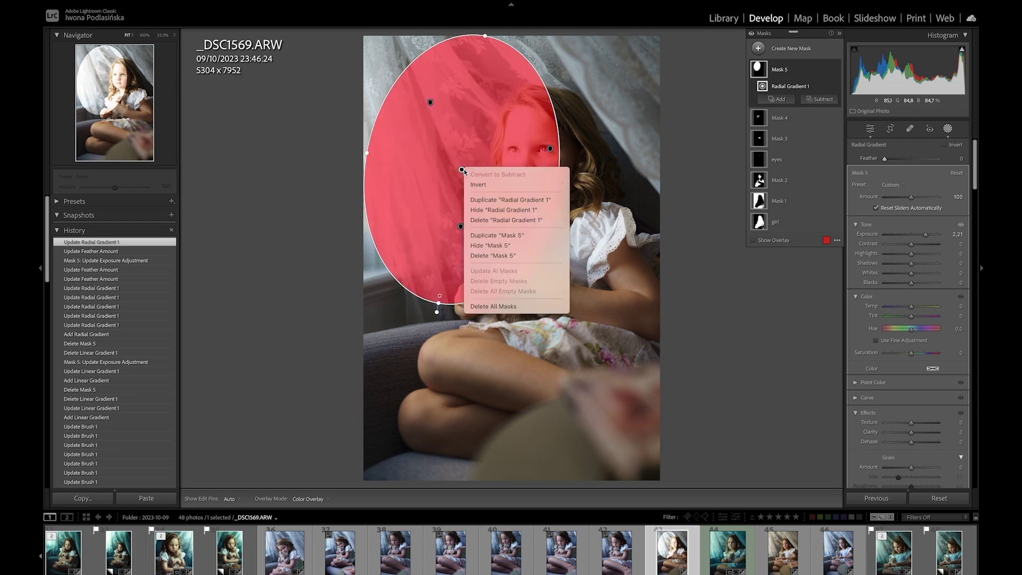
{"action": "left_click", "coordinate": [510, 200]}
{"action": "left_click_drag", "start_coordinate": [461, 170], "coordinate": [645, 174]}
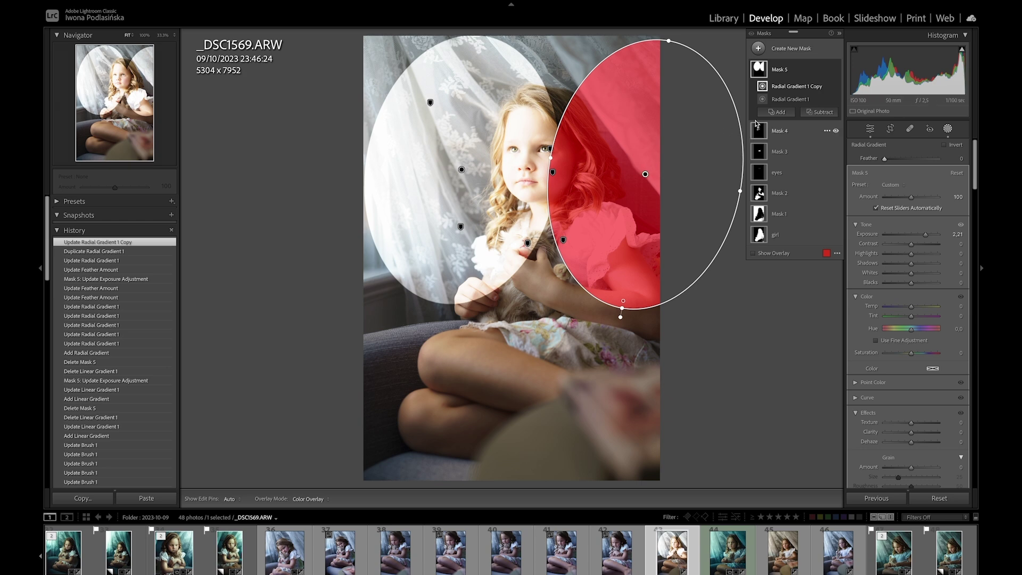
{"action": "left_click", "coordinate": [814, 113]}
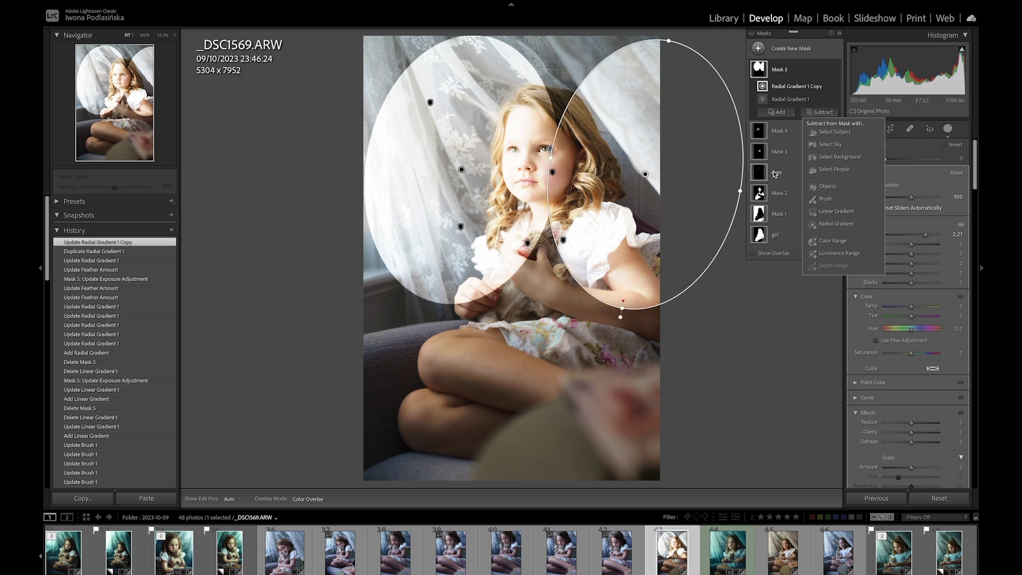
{"action": "left_click", "coordinate": [827, 132]}
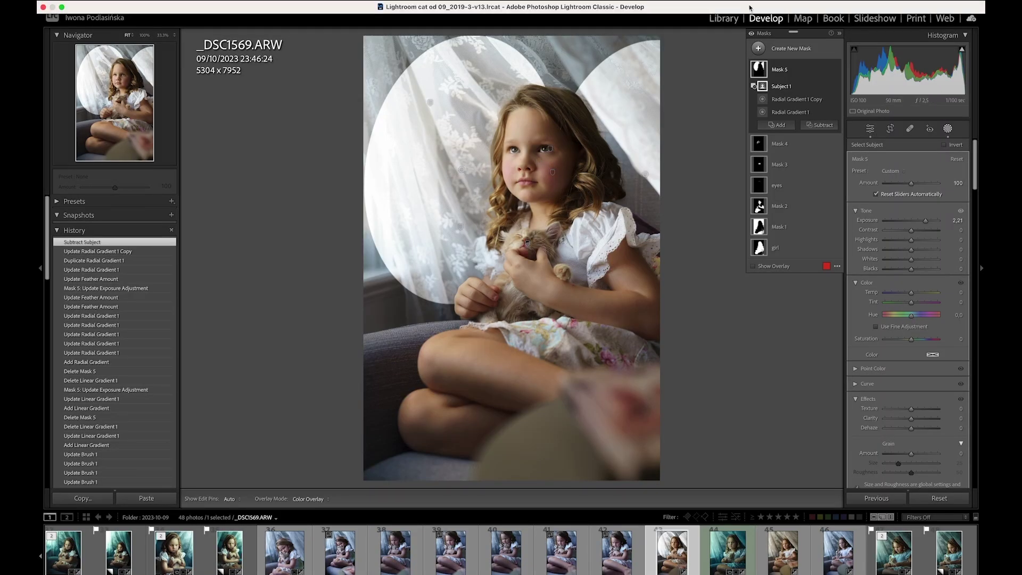
Open _DSC9416-Edit.psd from the 2023-06-02 folder in the Develop module
{"action": "left_click", "coordinate": [754, 48]}
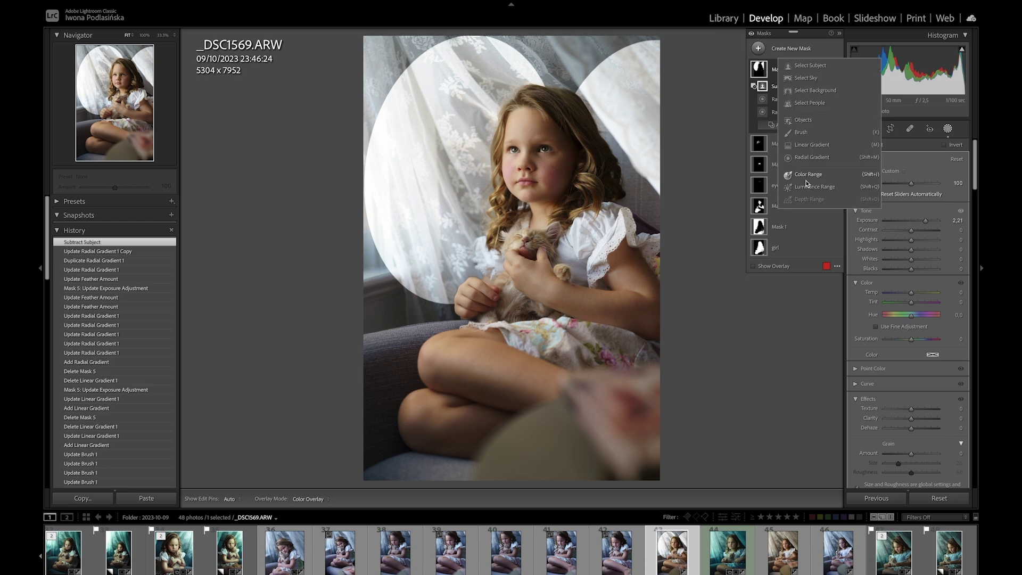
{"action": "left_click", "coordinate": [709, 249]}
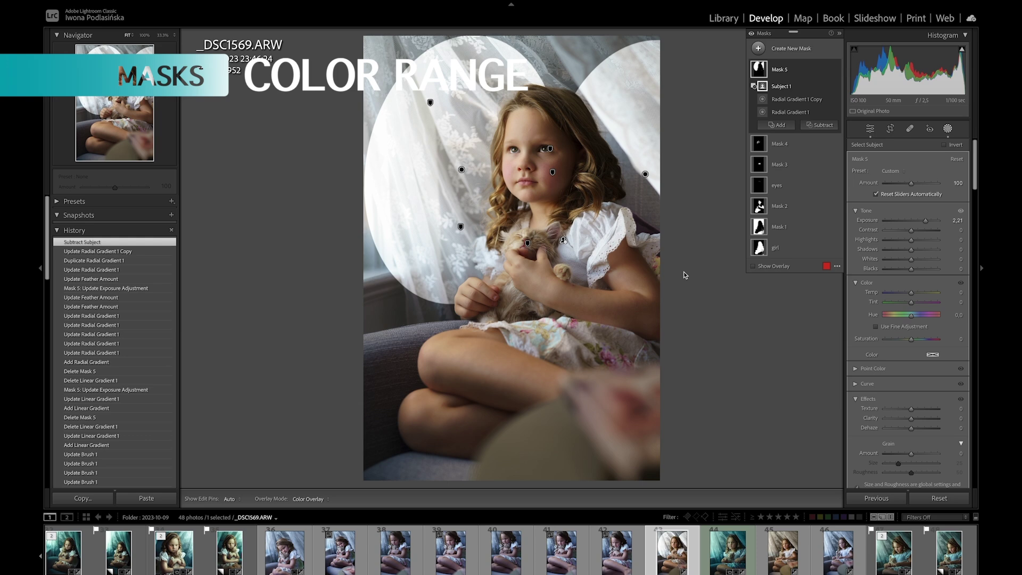
{"action": "left_click", "coordinate": [724, 17]}
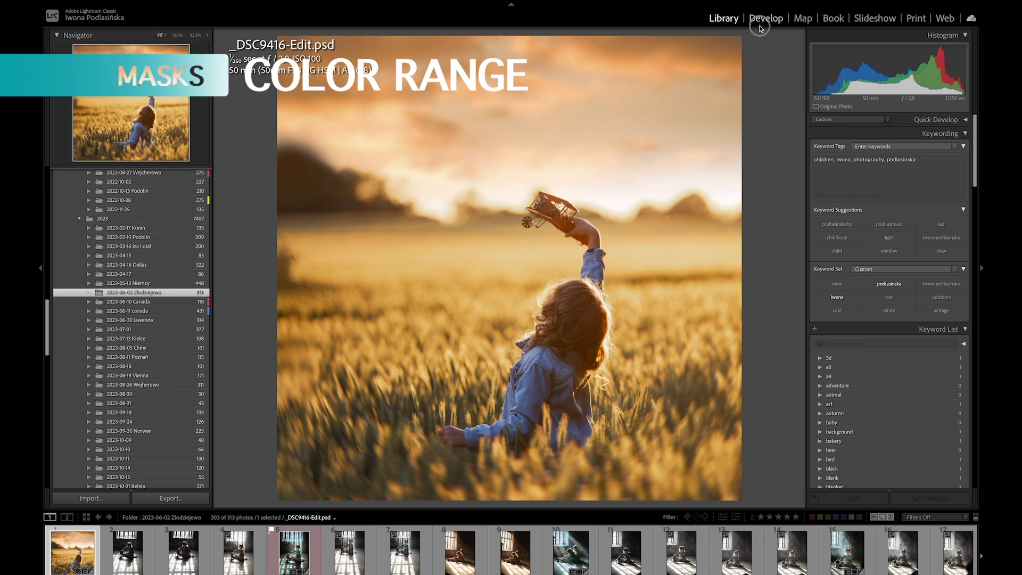
{"action": "left_click", "coordinate": [765, 18]}
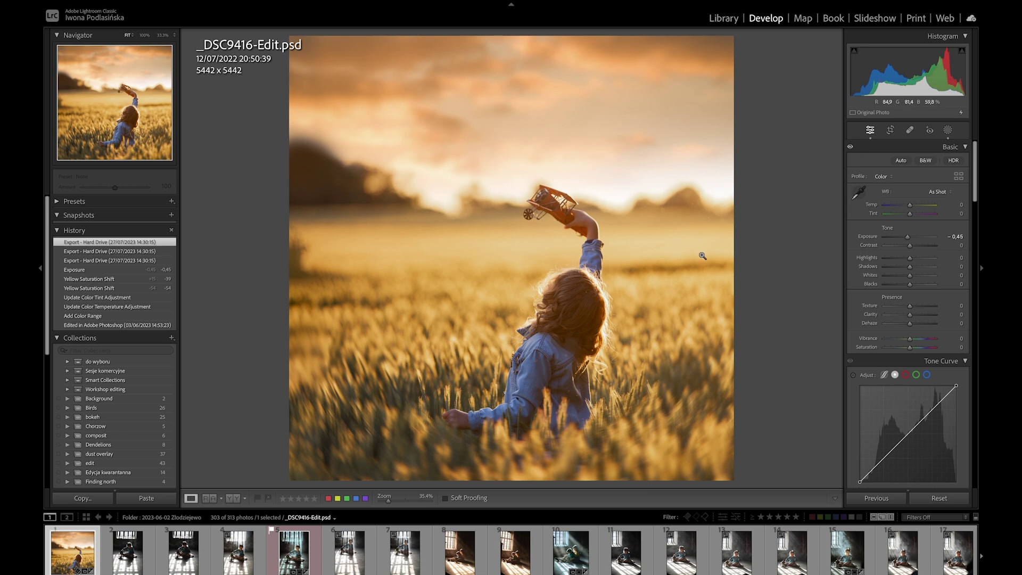
Create a Color Range mask sampled from the golden field, and sample the darker grass near the field's left edge
{"action": "left_click", "coordinate": [947, 131]}
{"action": "left_click", "coordinate": [760, 51]}
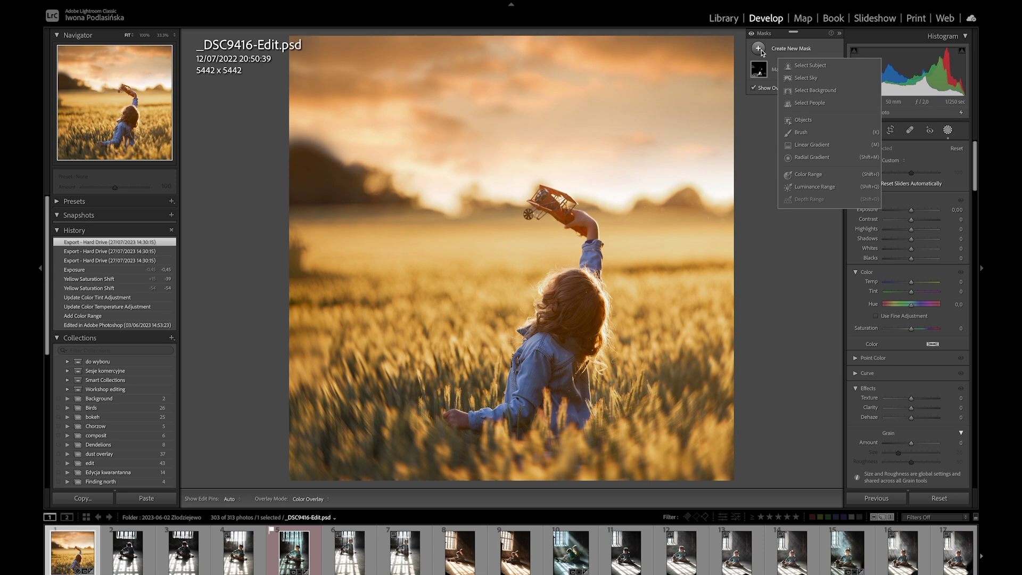
{"action": "left_click", "coordinate": [798, 178]}
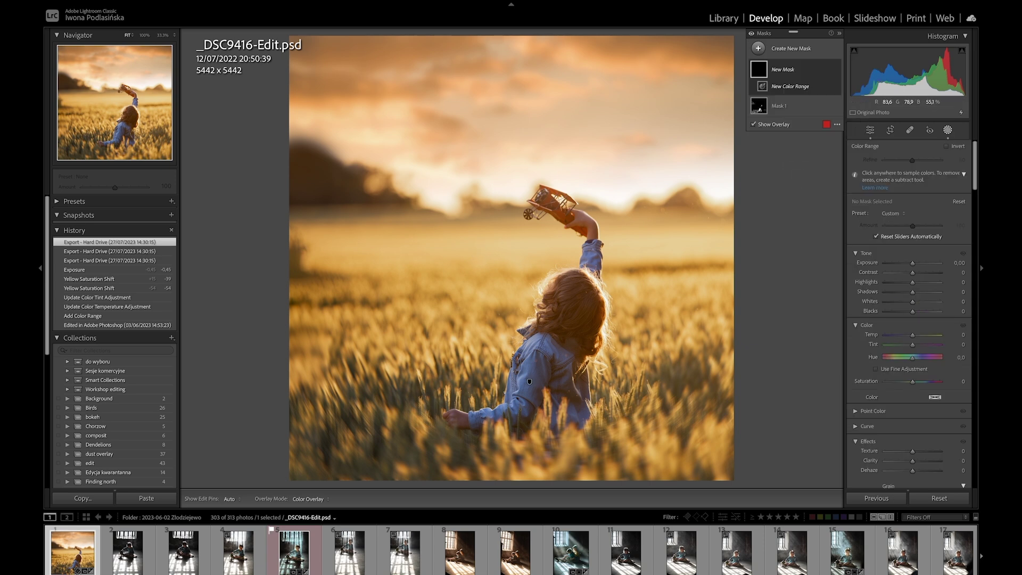
{"action": "left_click", "coordinate": [472, 255]}
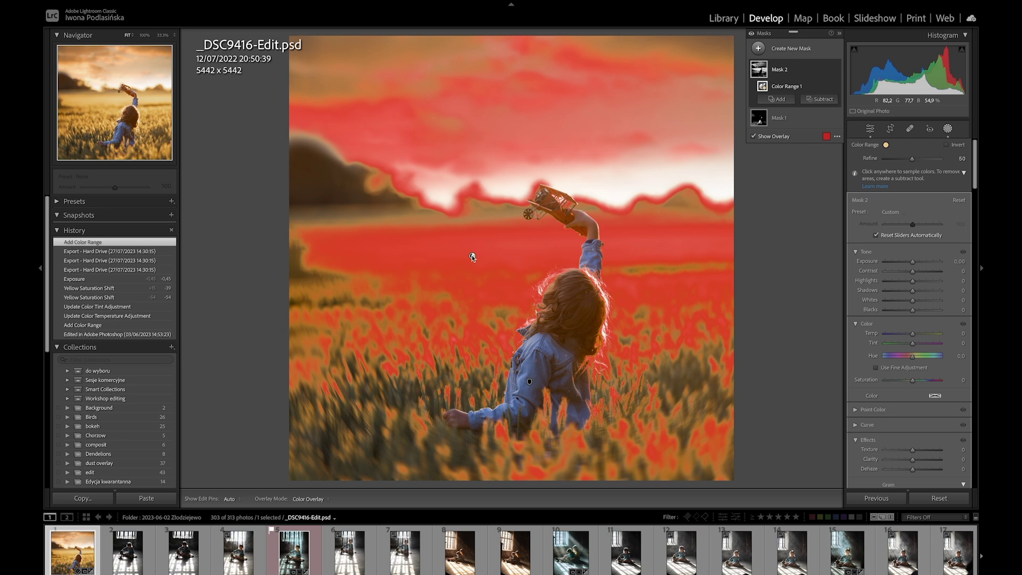
{"action": "left_click", "coordinate": [321, 274], "text": "shift"}
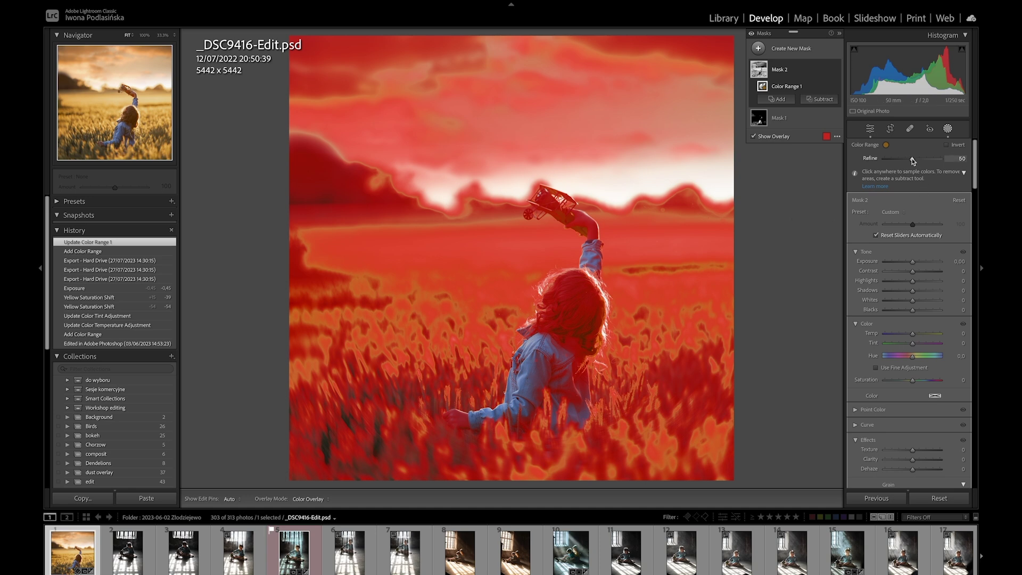
Try Color Range Refine at 30 before setting it to 88, and give Mask 2 Exposure 0.23 and Saturation -15
{"action": "mouse_move", "coordinate": [912, 160]}
{"action": "left_mouse_down"}
{"action": "mouse_move", "coordinate": [883, 160]}
{"action": "mouse_move", "coordinate": [901, 159]}
{"action": "left_mouse_up"}
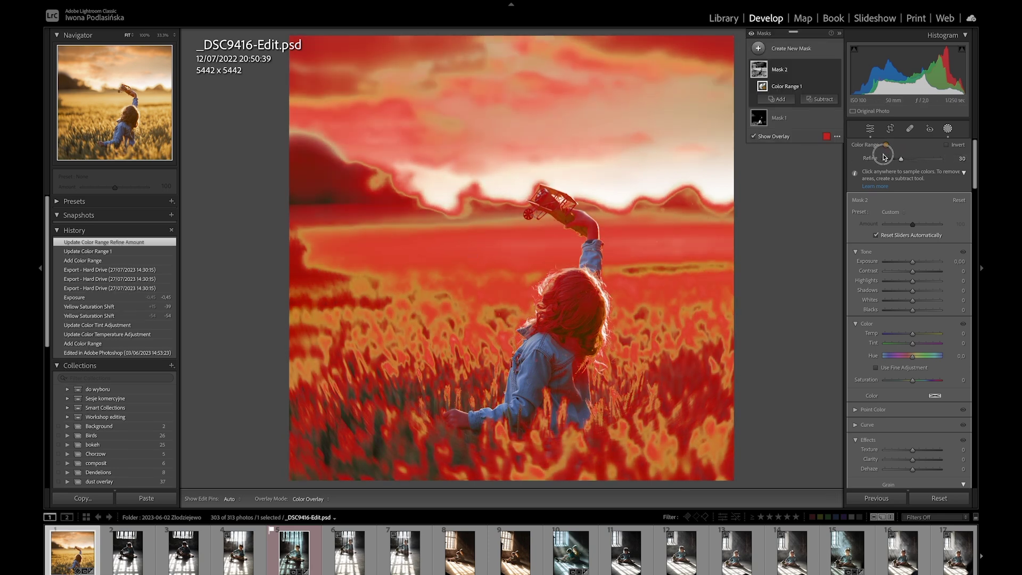
{"action": "left_click_drag", "start_coordinate": [883, 160], "coordinate": [934, 164]}
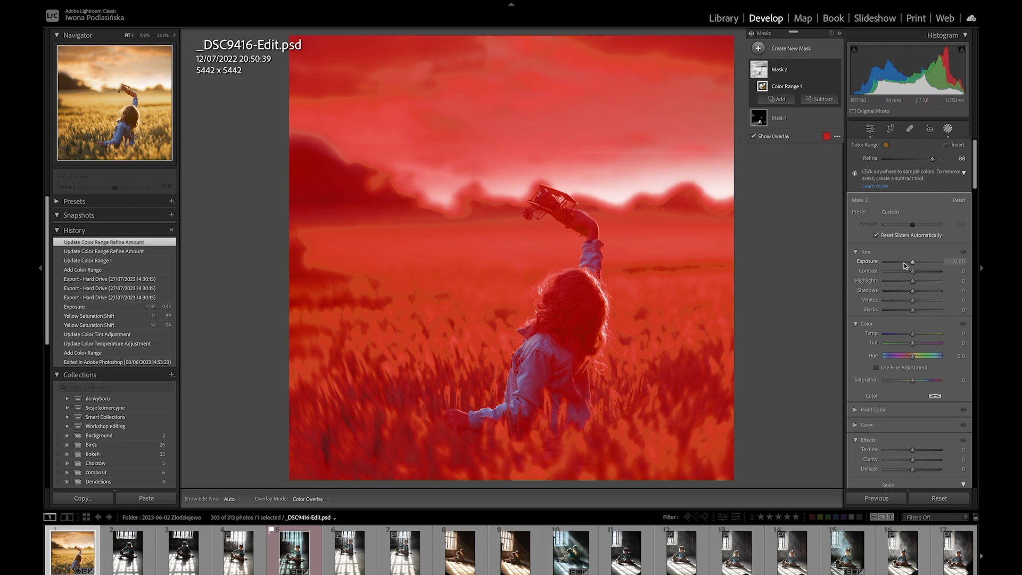
{"action": "left_click_drag", "start_coordinate": [913, 265], "coordinate": [913, 264]}
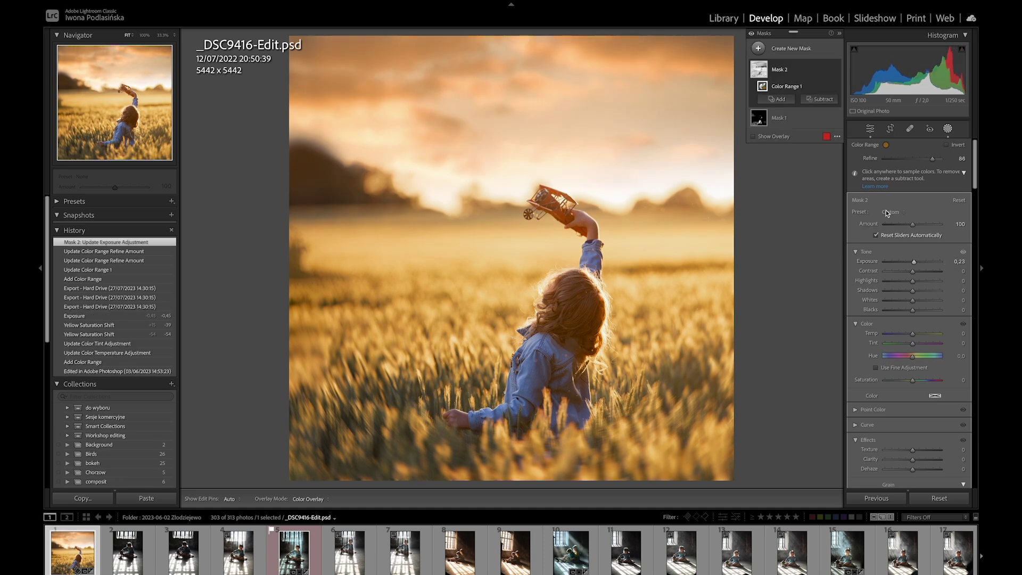
{"action": "mouse_move", "coordinate": [912, 380]}
{"action": "left_mouse_down"}
{"action": "mouse_move", "coordinate": [895, 382]}
{"action": "mouse_move", "coordinate": [909, 383]}
{"action": "left_mouse_up"}
Create a Luminance Range mask sampled from the dark grass at the bottom of the field
{"action": "left_click", "coordinate": [761, 48]}
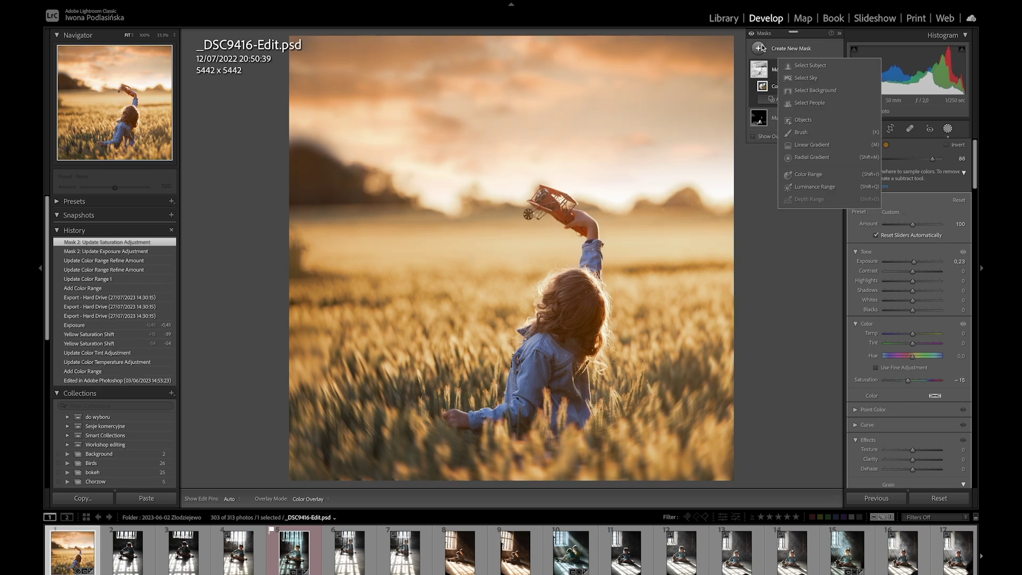
{"action": "left_click", "coordinate": [800, 187]}
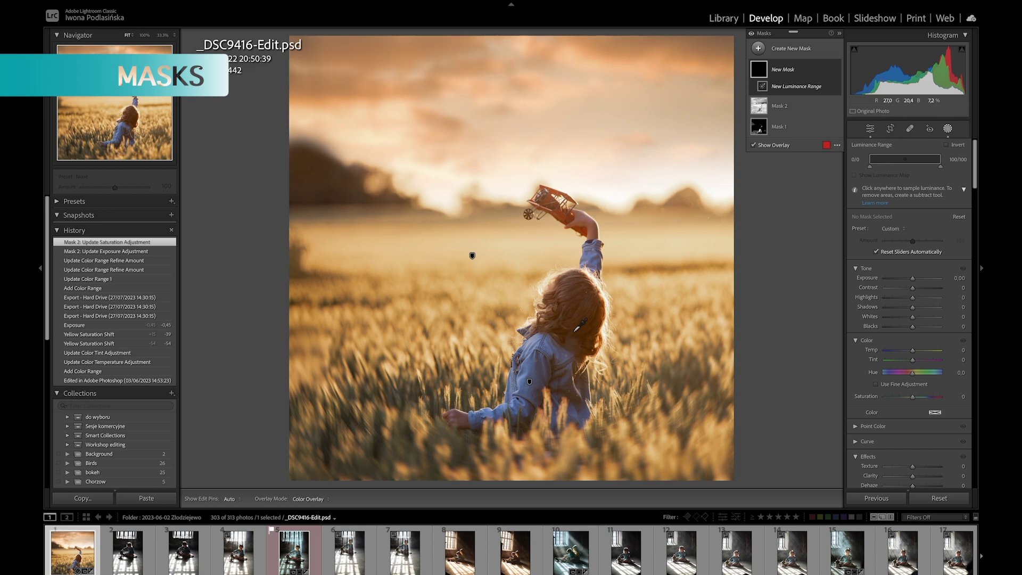
{"action": "left_click", "coordinate": [457, 460]}
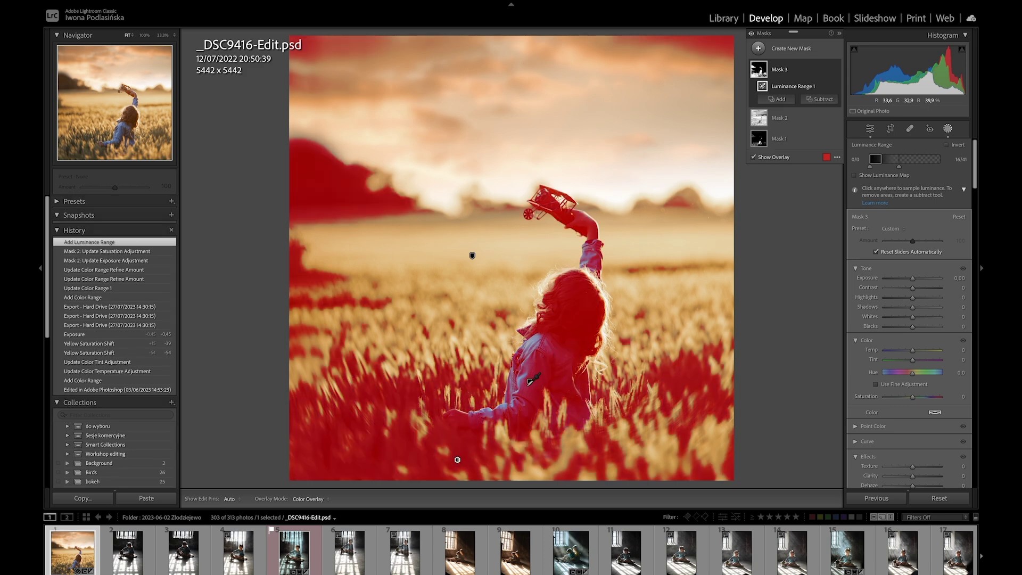
Narrow the Luminance Range's upper limit to 3 and extend its upper falloff to 76
{"action": "left_click", "coordinate": [882, 161]}
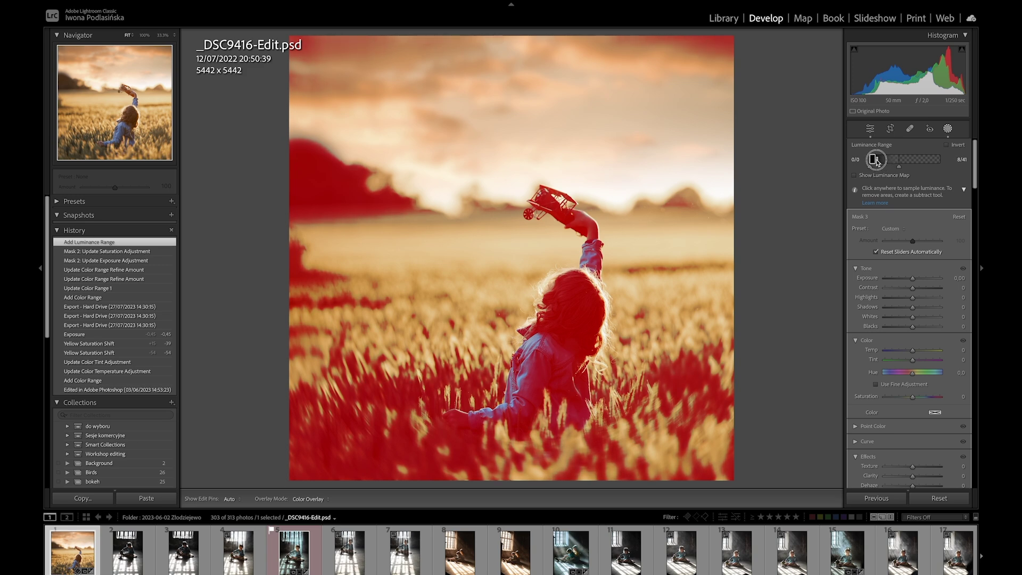
{"action": "left_click_drag", "start_coordinate": [881, 161], "coordinate": [875, 160]}
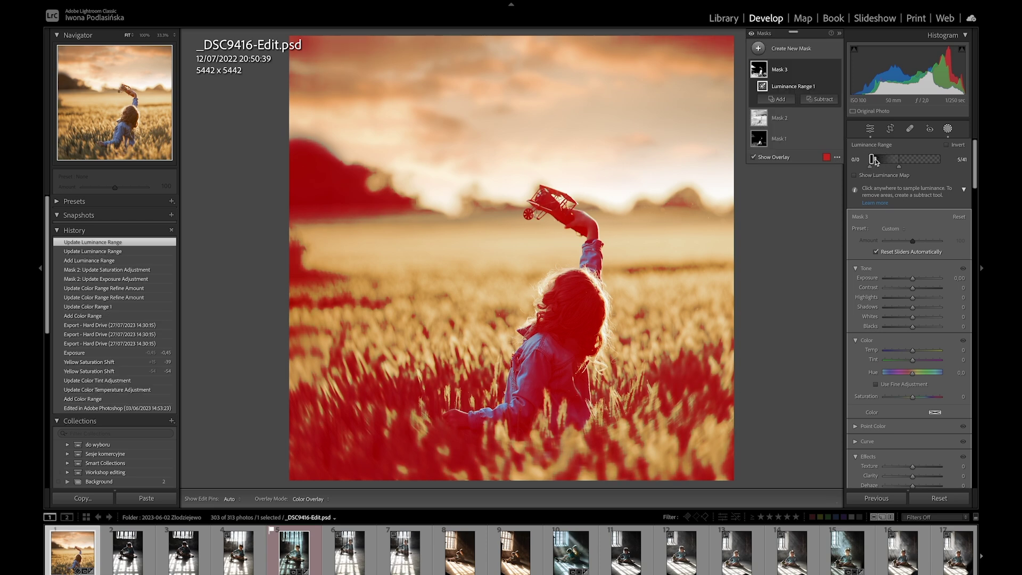
{"action": "left_click_drag", "start_coordinate": [899, 168], "coordinate": [876, 162]}
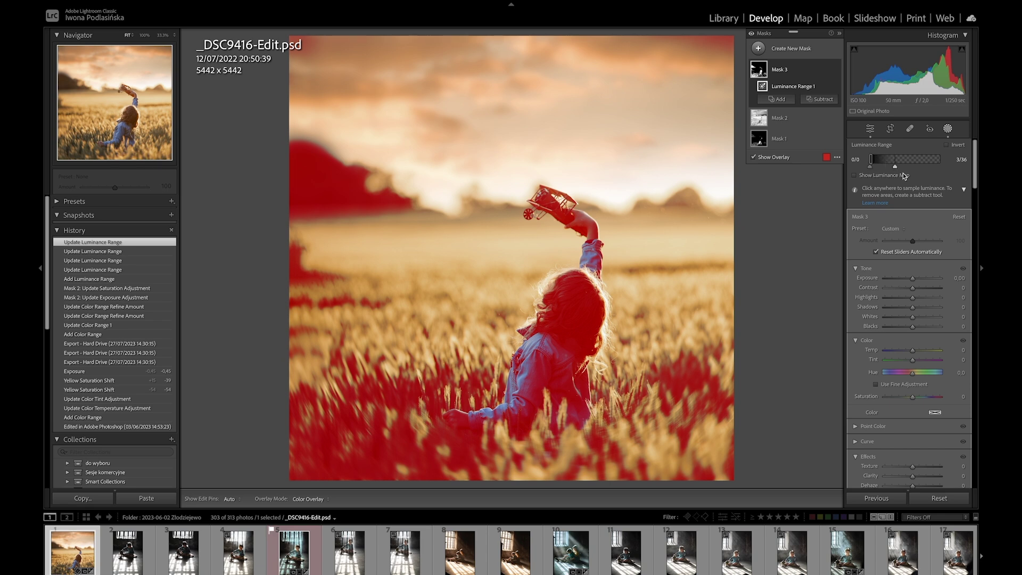
{"action": "left_click_drag", "start_coordinate": [896, 168], "coordinate": [918, 168]}
{"action": "left_click_drag", "start_coordinate": [924, 168], "coordinate": [924, 165]}
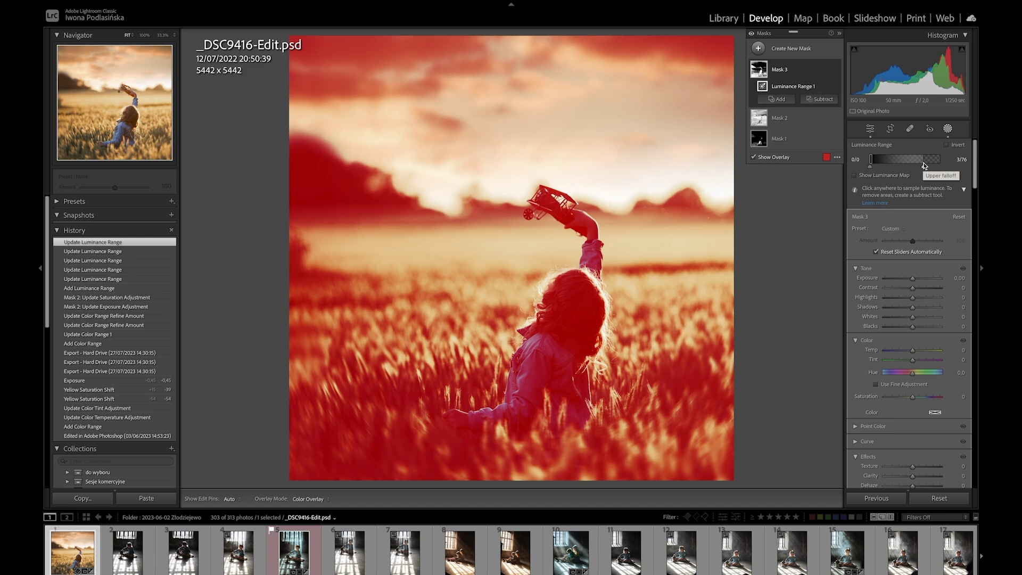
Reduce the Luminance Range's upper falloff to 40 and set Mask 3's Saturation to 98
{"action": "left_click_drag", "start_coordinate": [924, 165], "coordinate": [900, 166]}
{"action": "scroll", "coordinate": [910, 319], "scroll_direction": "down", "scroll_amount": 1}
{"action": "left_click_drag", "start_coordinate": [912, 372], "coordinate": [934, 376]}
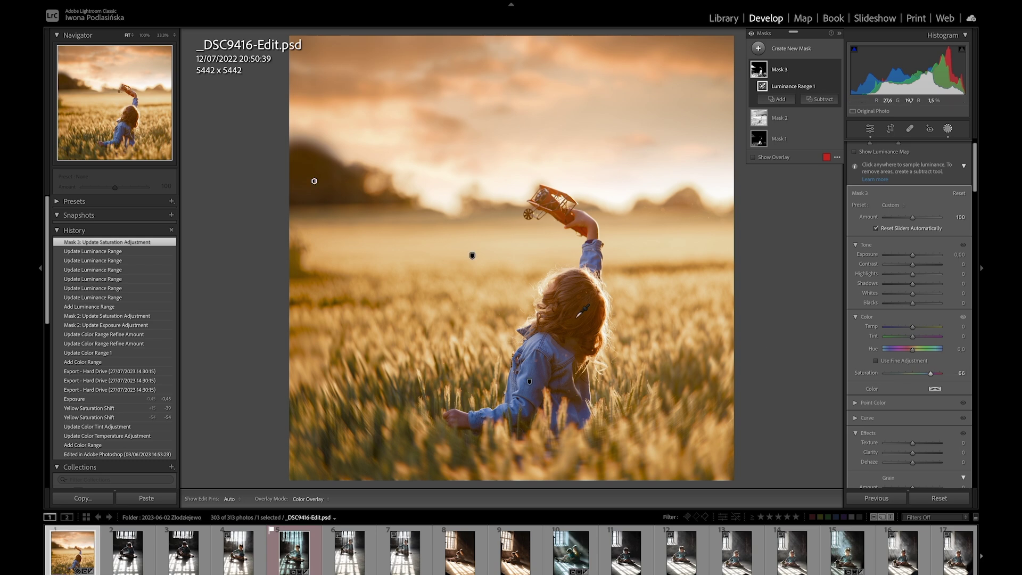
{"action": "mouse_move", "coordinate": [930, 373]}
{"action": "left_mouse_down"}
{"action": "mouse_move", "coordinate": [903, 373]}
{"action": "mouse_move", "coordinate": [938, 375]}
{"action": "left_mouse_up"}
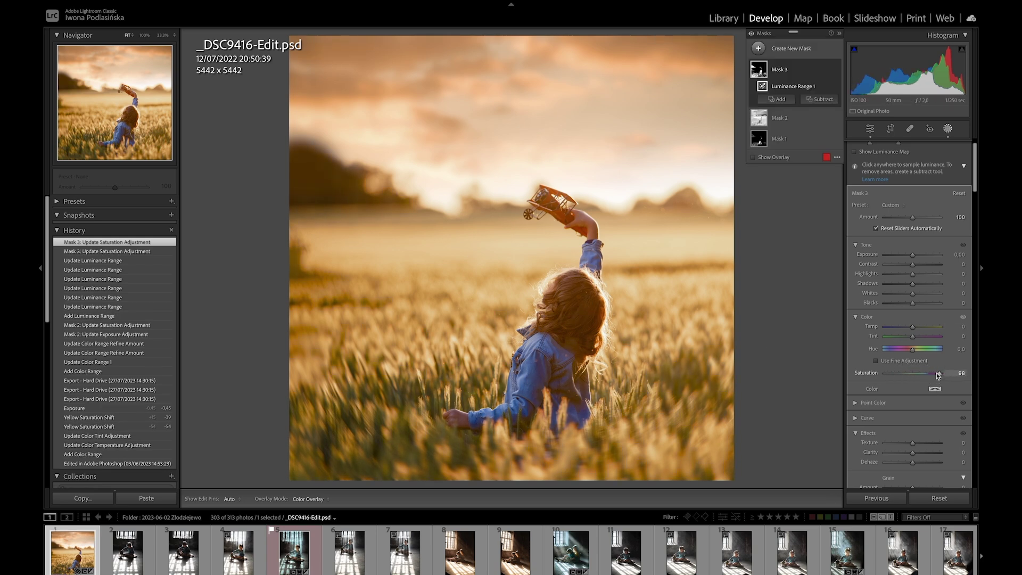
Create a wide Radial Gradient mask across the child and field with Exposure 1.14, and flatten its ellipse vertically
{"action": "scroll", "coordinate": [937, 376], "scroll_direction": "up", "scroll_amount": 2}
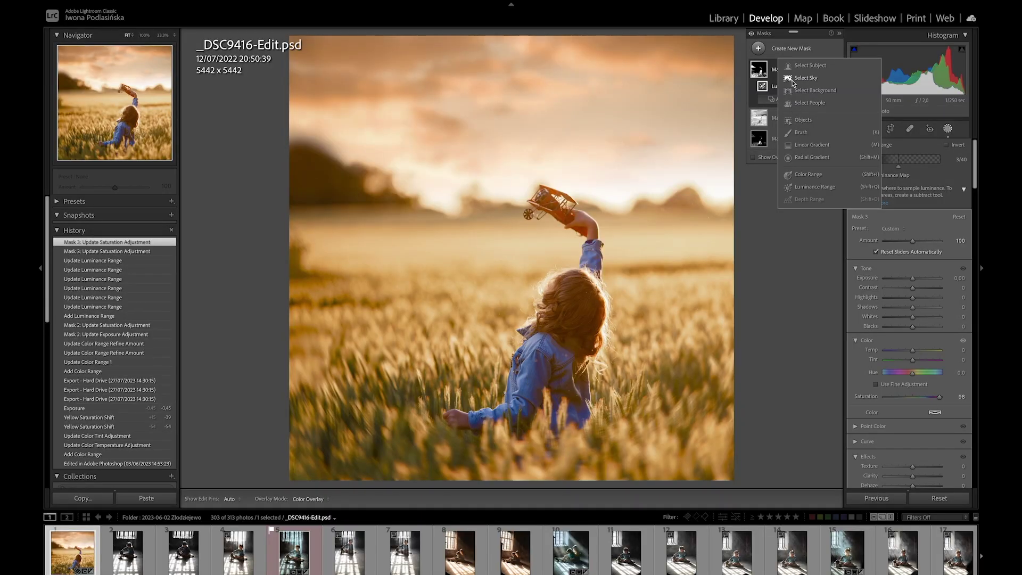
{"action": "left_click", "coordinate": [796, 158]}
{"action": "left_click_drag", "start_coordinate": [522, 329], "coordinate": [744, 403]}
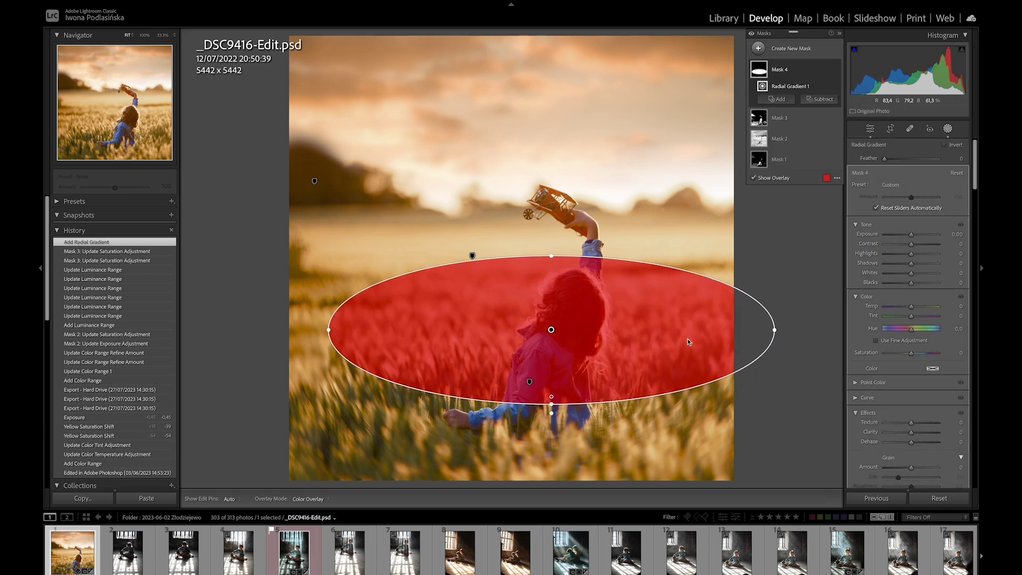
{"action": "left_click_drag", "start_coordinate": [911, 234], "coordinate": [918, 234]}
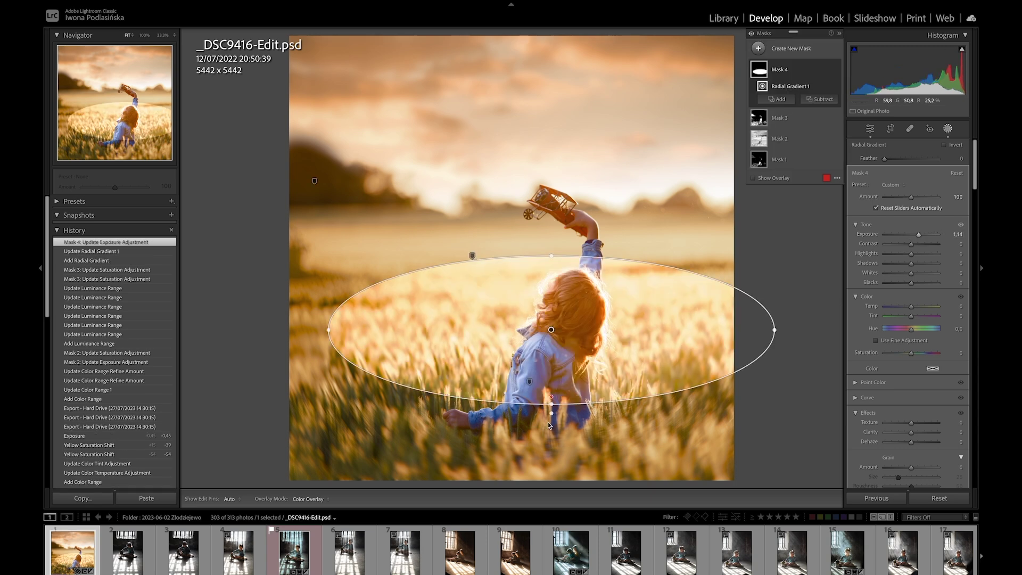
{"action": "left_click_drag", "start_coordinate": [550, 404], "coordinate": [550, 368]}
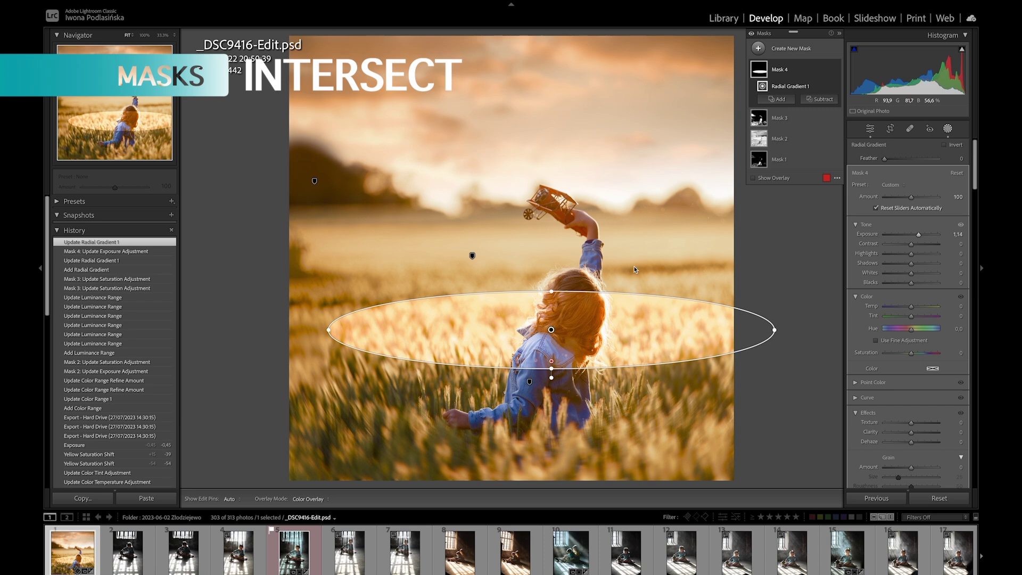
Intersect the radial gradient mask with Select Subject, compare both components' overlays, and move the gradient down onto the child's back
{"action": "key", "text": "alt"}
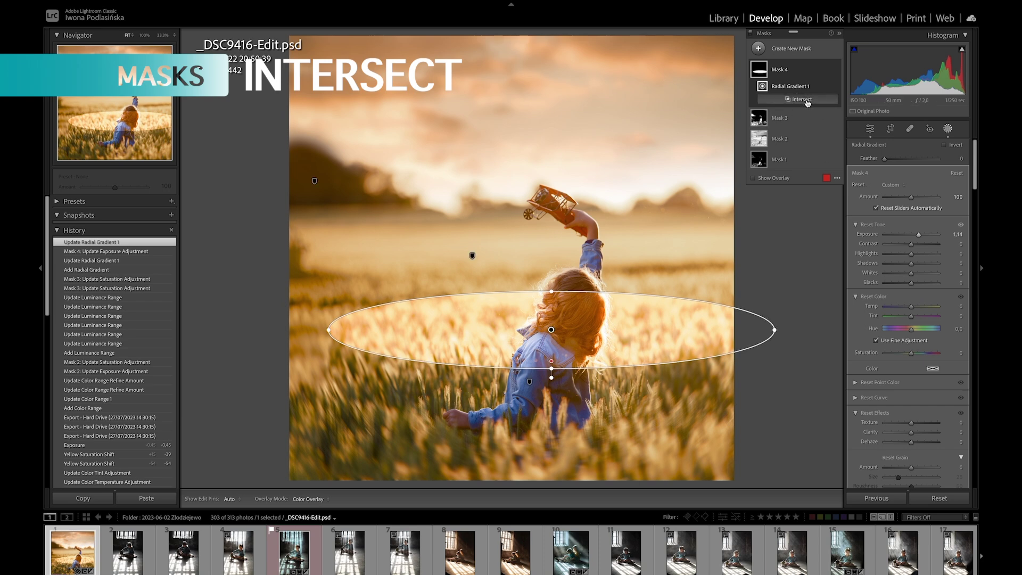
{"action": "left_click", "coordinate": [801, 99]}
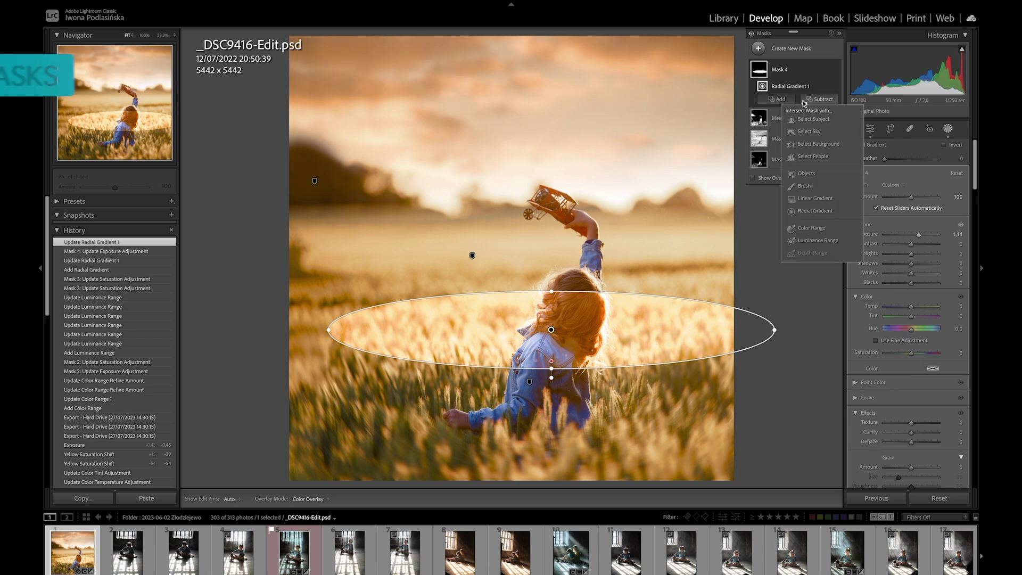
{"action": "left_click", "coordinate": [801, 121]}
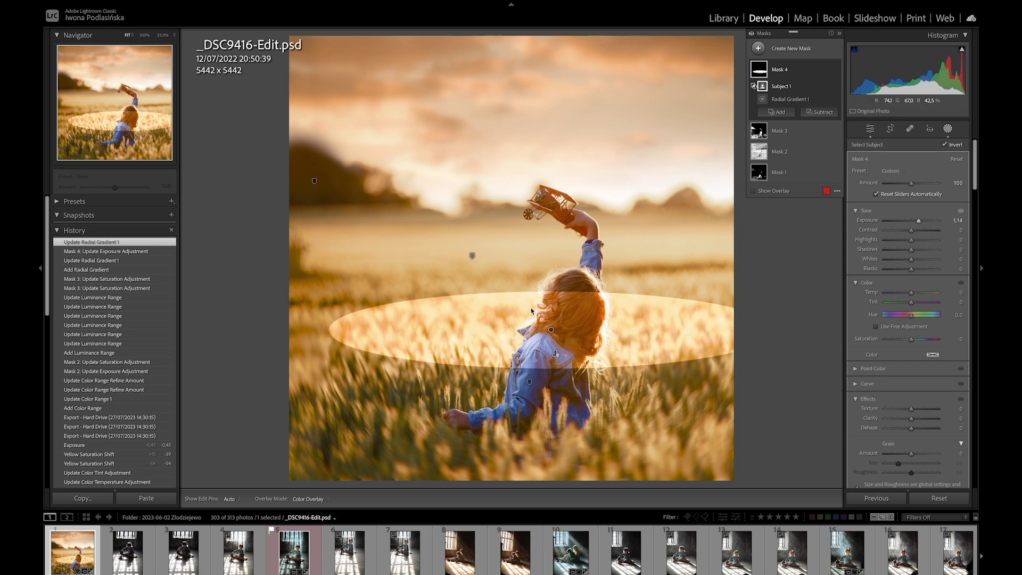
{"action": "mouse_move", "coordinate": [552, 331]}
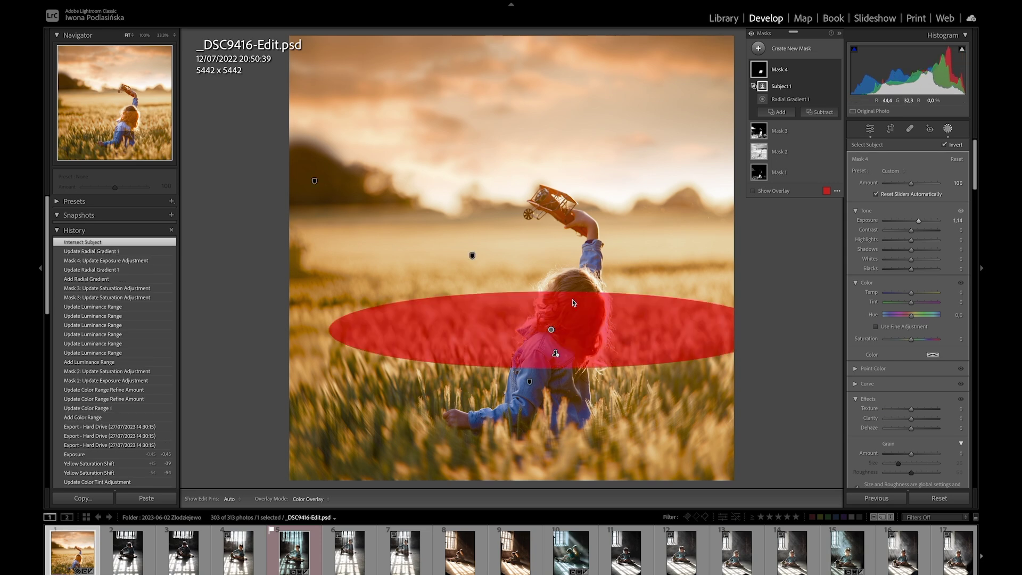
{"action": "mouse_move", "coordinate": [554, 353]}
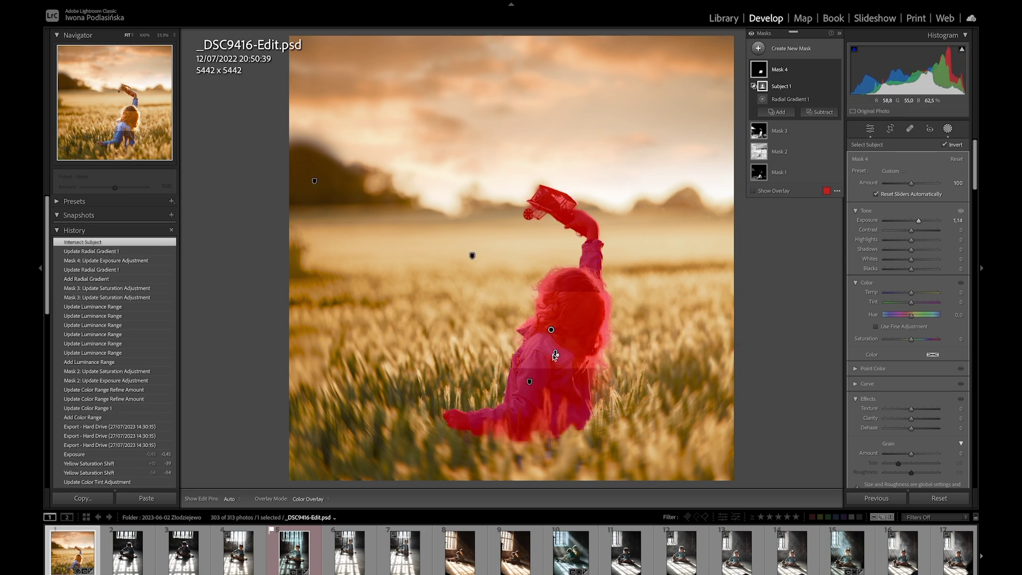
{"action": "left_click", "coordinate": [552, 329]}
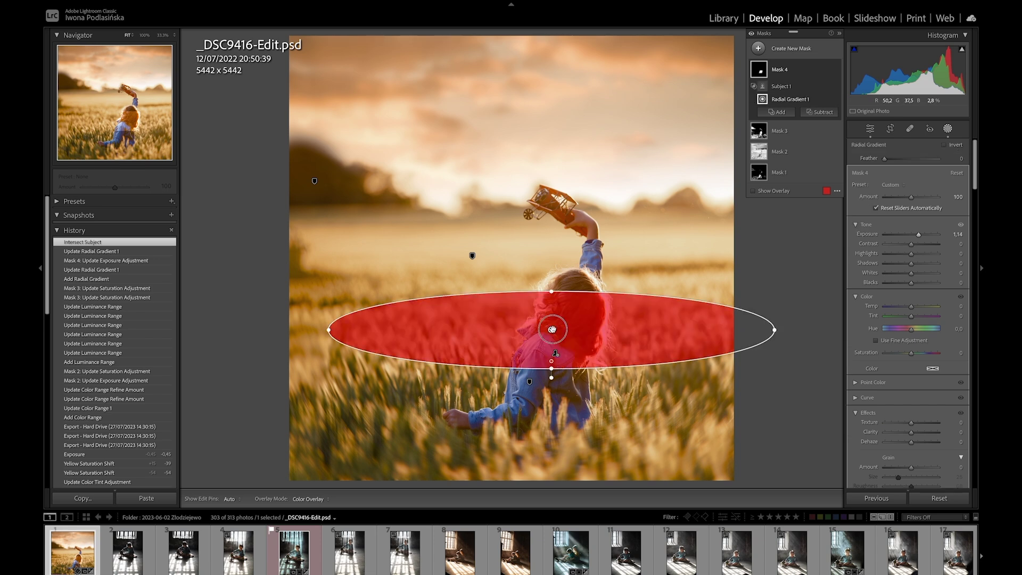
{"action": "left_click_drag", "start_coordinate": [551, 330], "coordinate": [547, 368]}
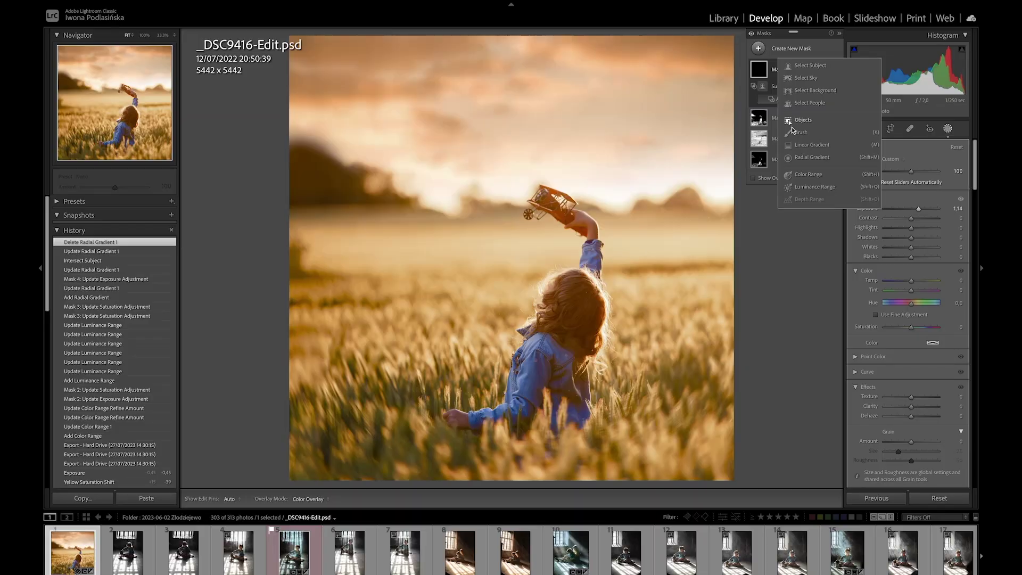
Create a Brush mask along the child's head, back and resting hand on the left side, and set its Exposure to 1.04
{"action": "key", "text": "k"}
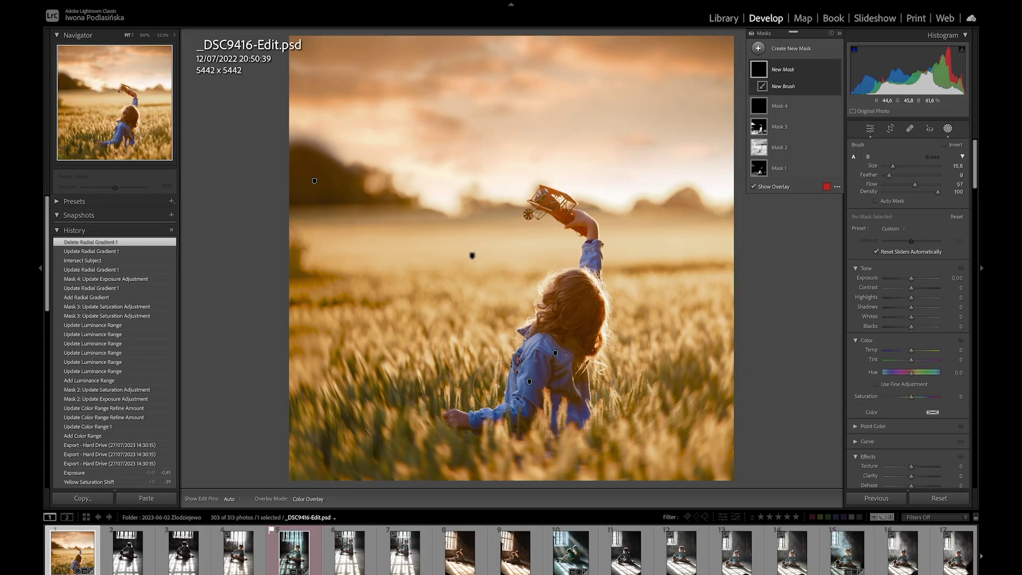
{"action": "mouse_move", "coordinate": [503, 341]}
{"action": "left_mouse_down"}
{"action": "mouse_move", "coordinate": [564, 266]}
{"action": "mouse_move", "coordinate": [511, 367]}
{"action": "mouse_move", "coordinate": [454, 414]}
{"action": "left_mouse_up"}
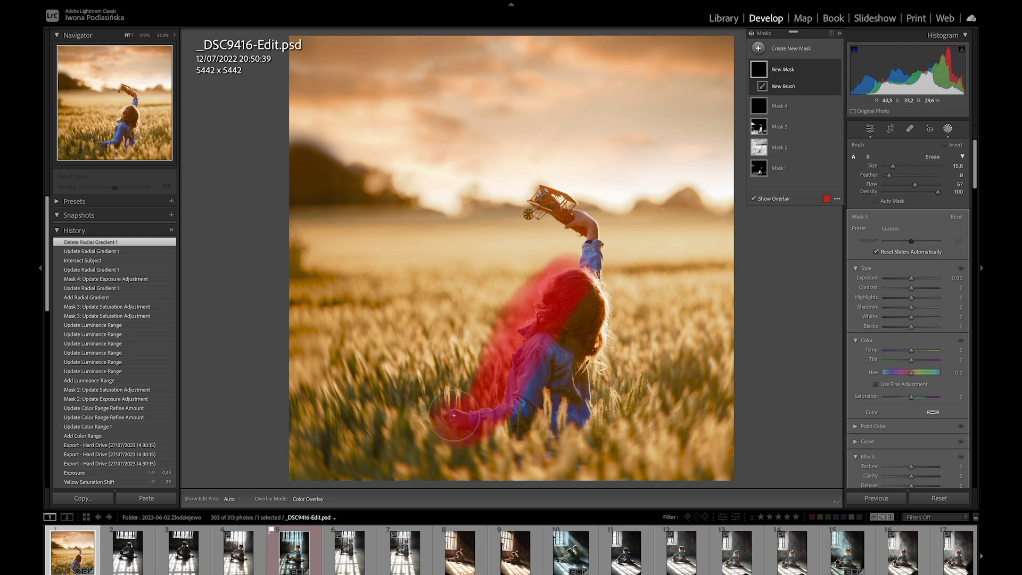
{"action": "left_click_drag", "start_coordinate": [910, 278], "coordinate": [917, 279]}
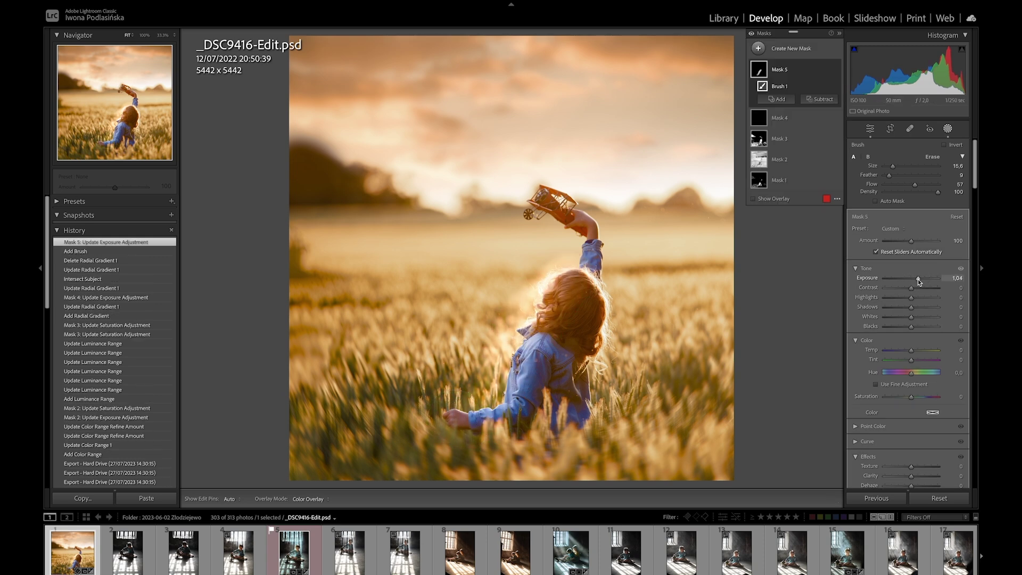
Paint more of the brush mask over the child's lower shirt, hair and raised arm, toggling the mask pins' visibility
{"action": "key", "text": "h"}
{"action": "left_click_drag", "start_coordinate": [533, 383], "coordinate": [525, 423]}
{"action": "key", "text": "h"}
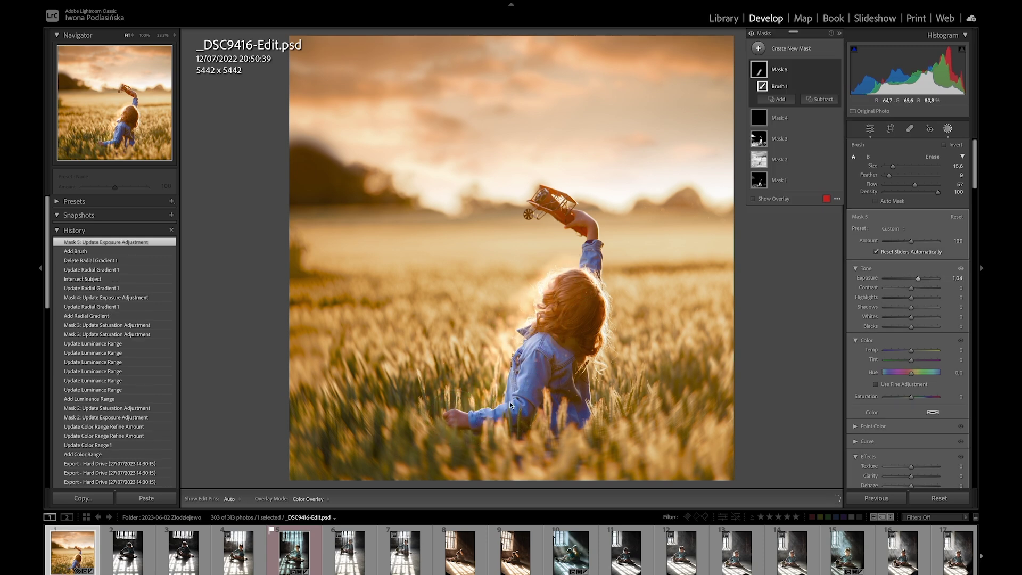
{"action": "key", "text": "h"}
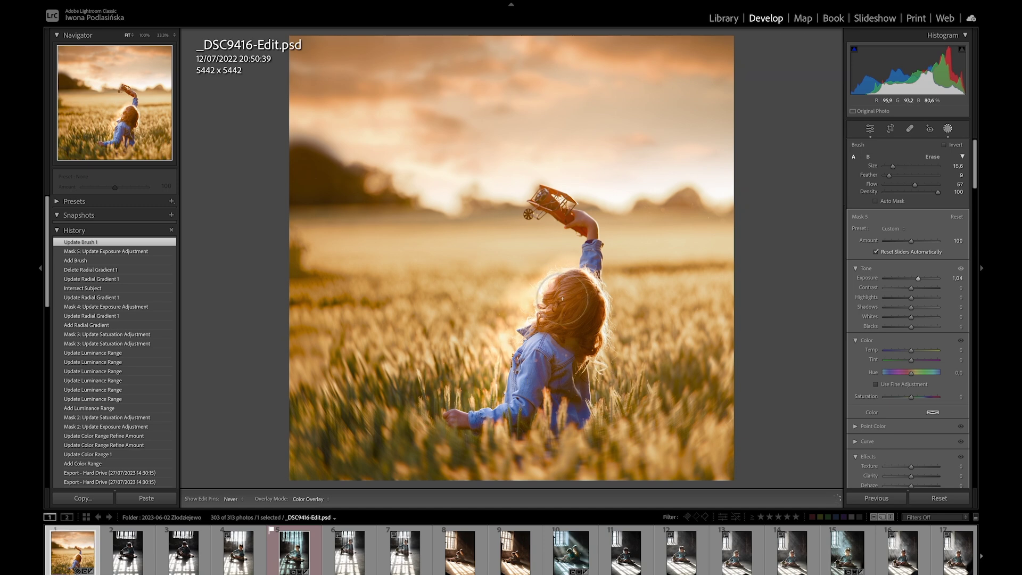
{"action": "left_click_drag", "start_coordinate": [562, 298], "coordinate": [617, 240]}
{"action": "key", "text": "h"}
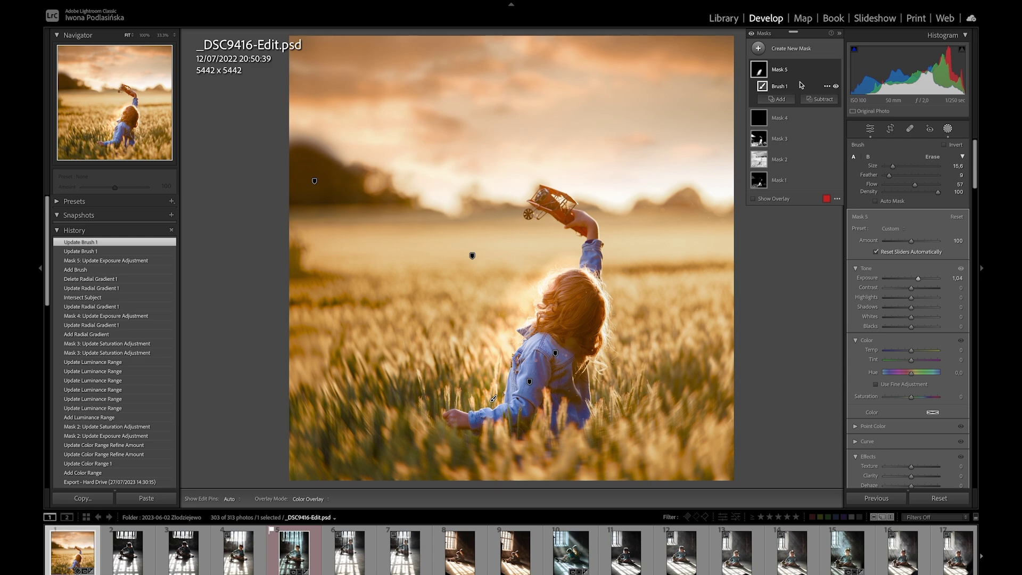
Intersect the brush mask with Select Subject and lower its Exposure to 0.82
{"action": "left_click", "coordinate": [788, 101]}
{"action": "left_click", "coordinate": [802, 127]}
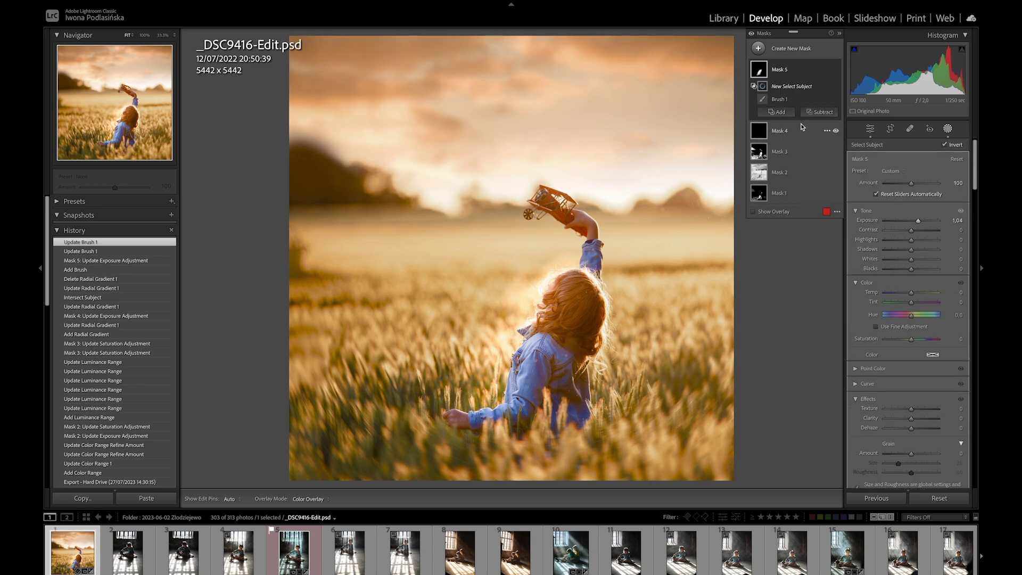
{"action": "left_click_drag", "start_coordinate": [918, 221], "coordinate": [918, 227]}
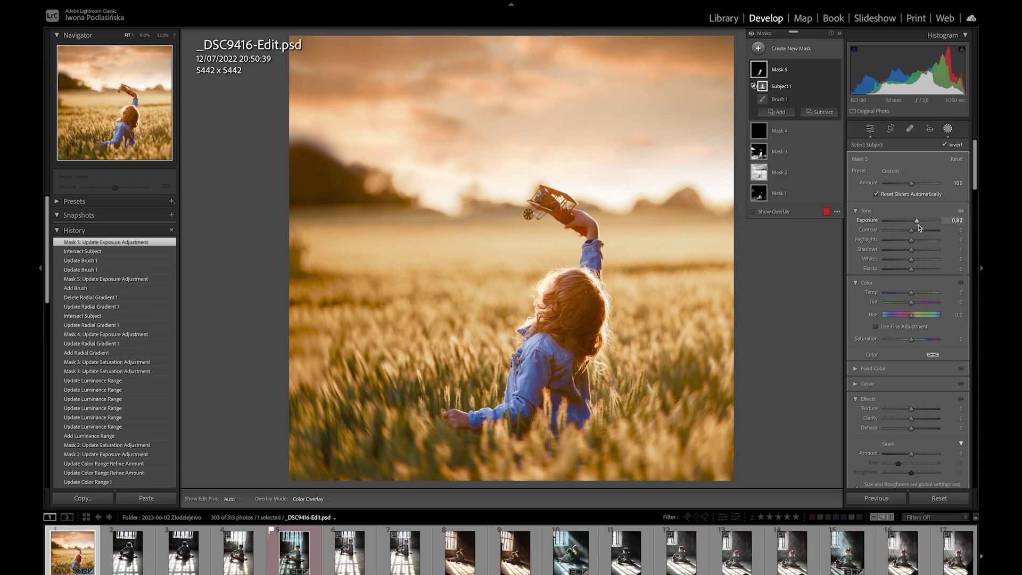